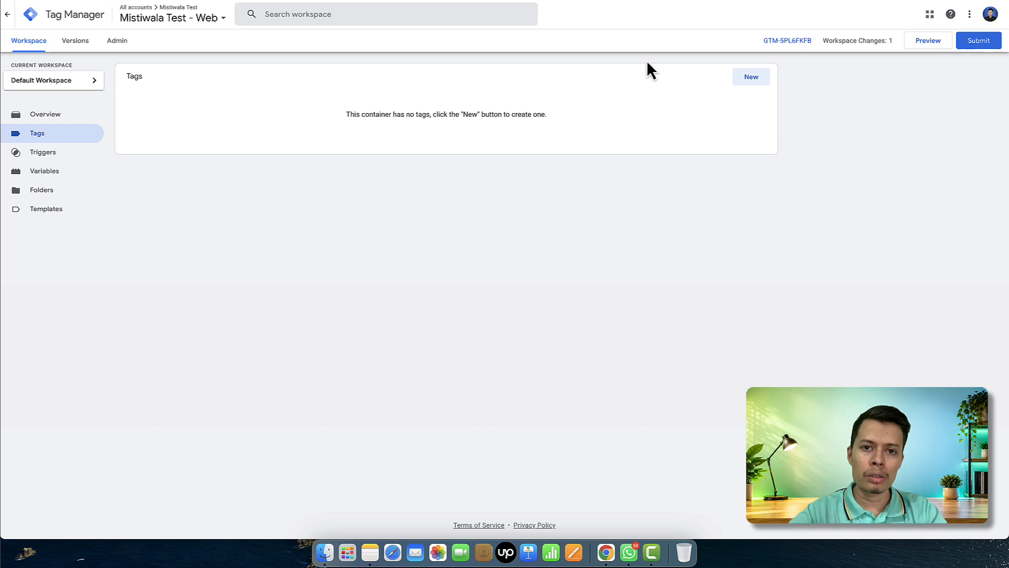
left_click(565, 0)
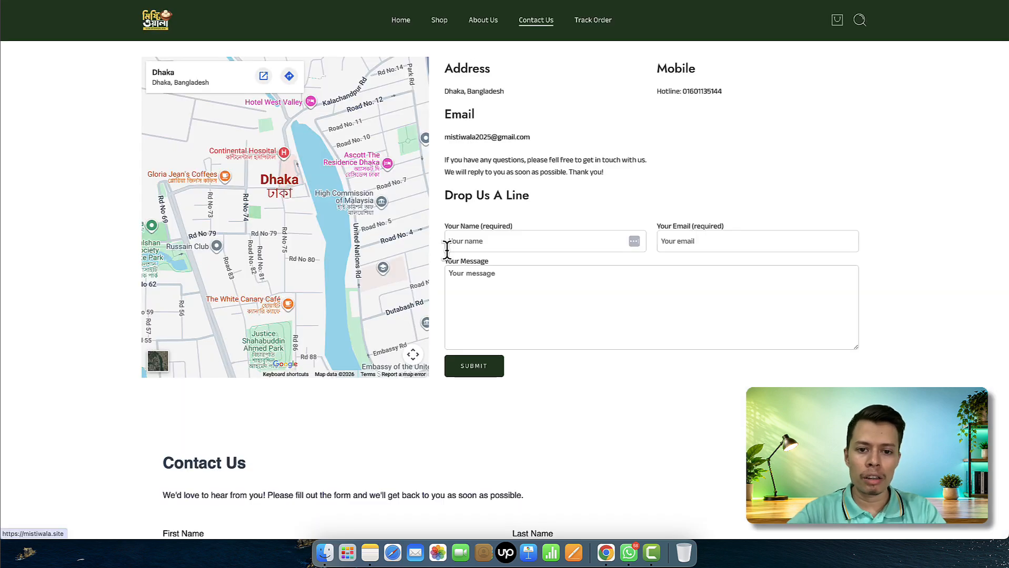
scroll(447, 251, "down", 10)
scroll(345, 203, "up", 2)
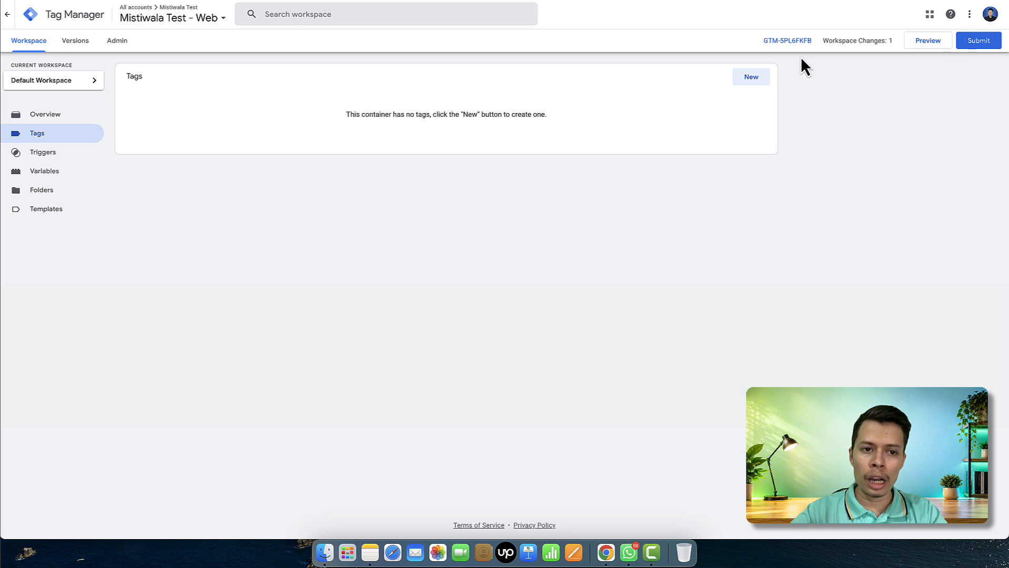
left_click(924, 43)
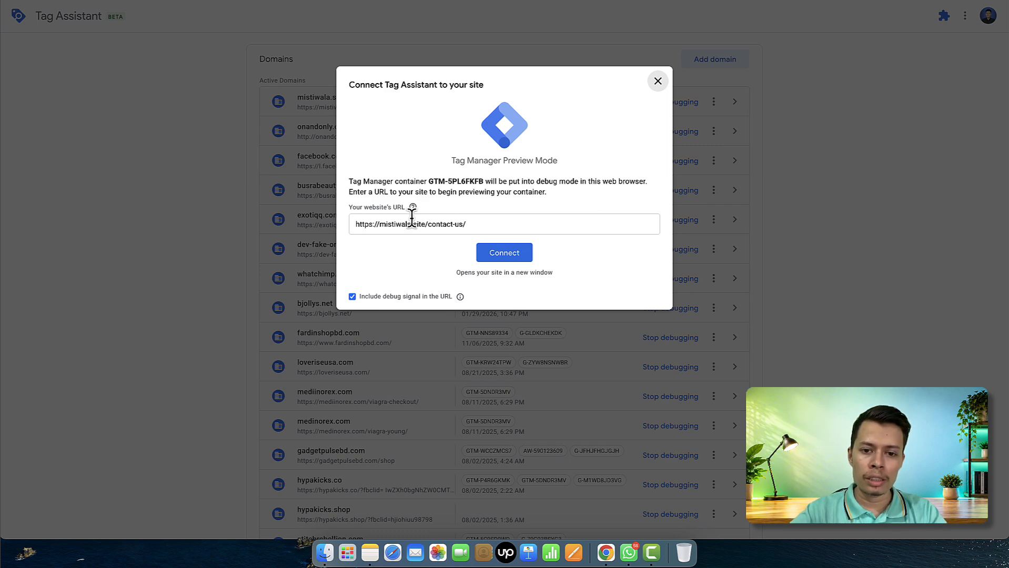
left_click(504, 251)
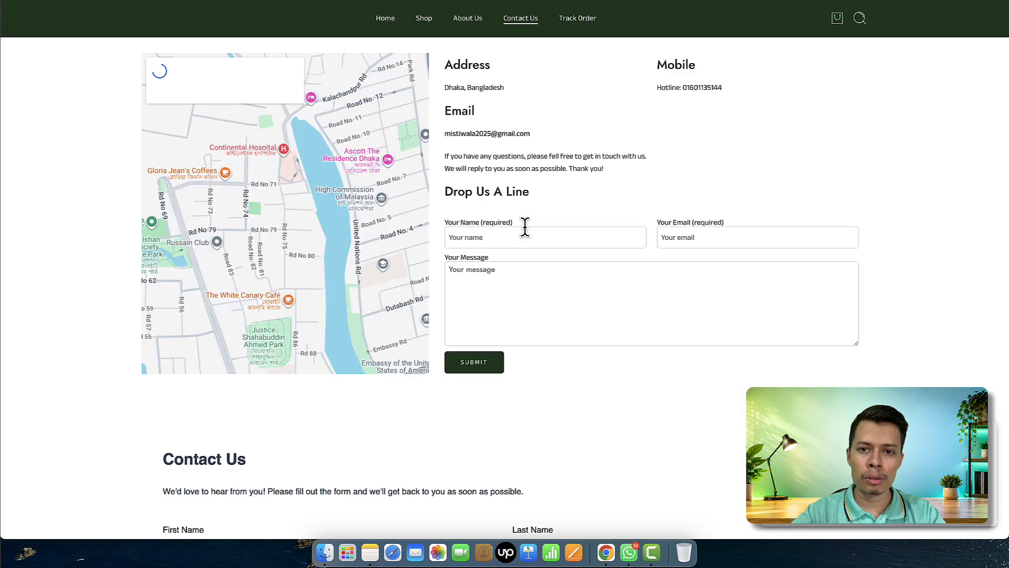
Dismiss Tag Assistant's Connected! confirmation for mistiwala.site
scroll(524, 225, "down", 2)
scroll(525, 226, "down", 8)
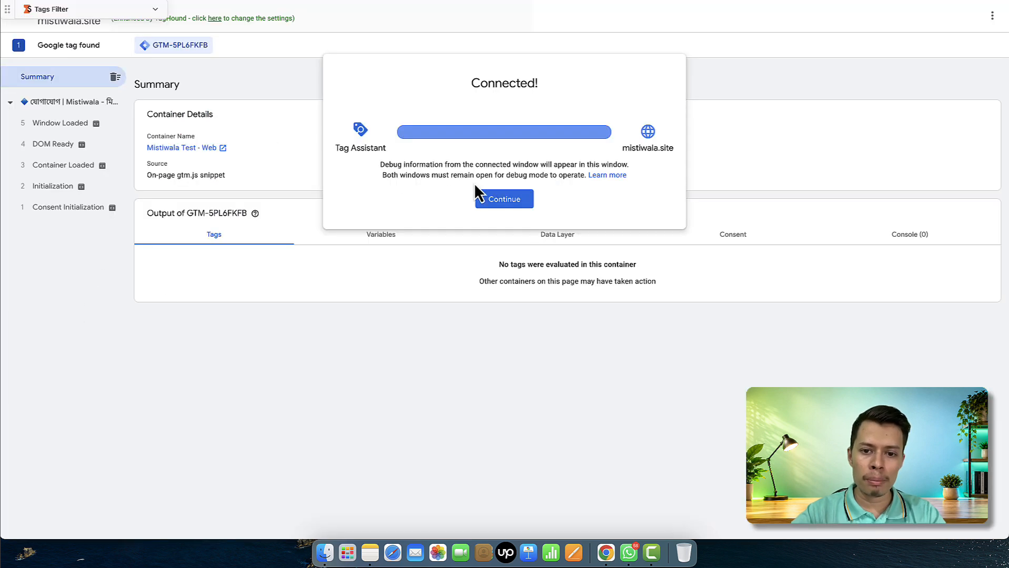
left_click(491, 199)
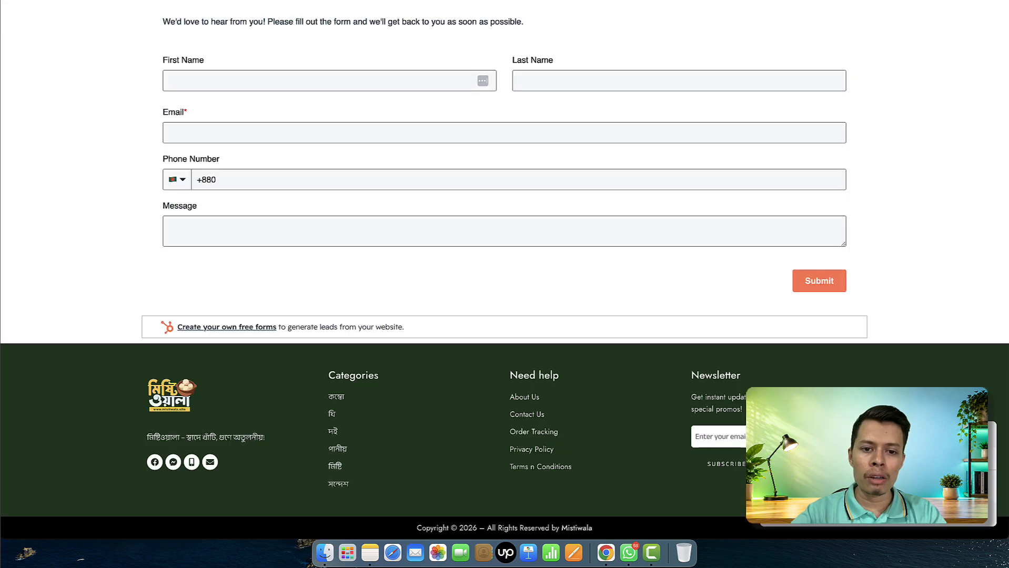
Autofill name and e-mail from the Test entry and enter an edited saved phone number
scroll(378, 216, "up", 2)
left_click(314, 129)
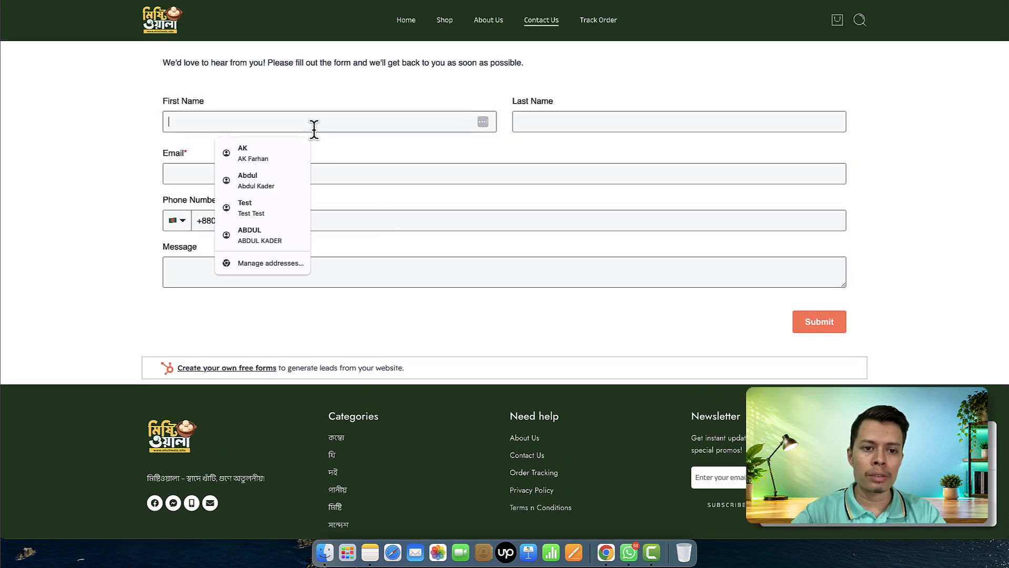
left_click(249, 211)
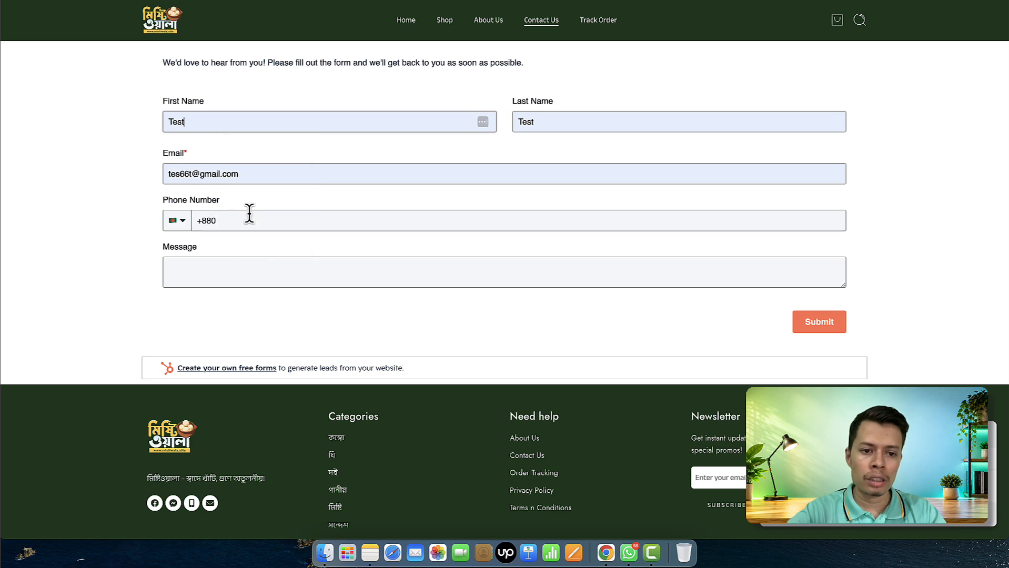
left_click(271, 221)
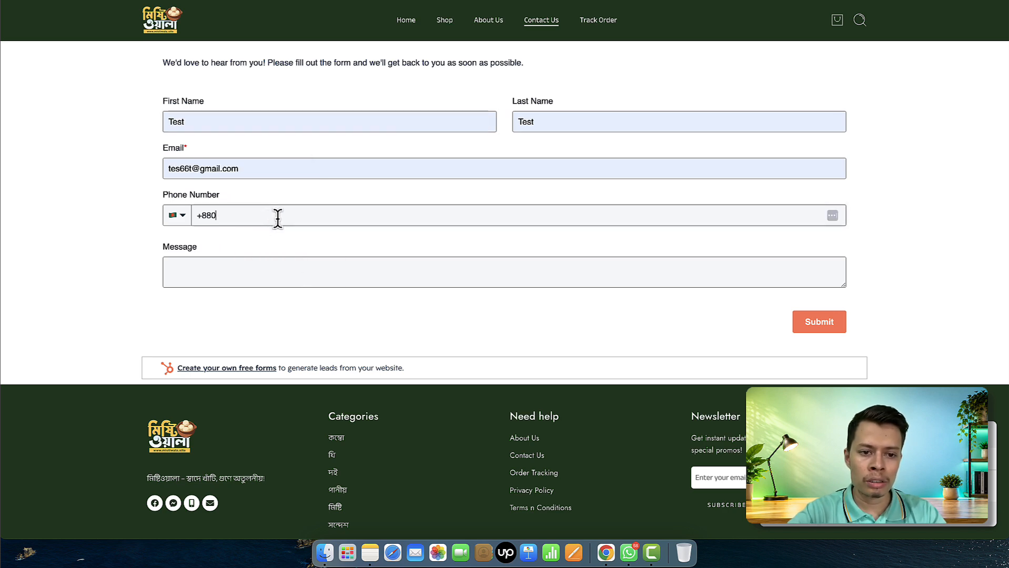
left_click(277, 216)
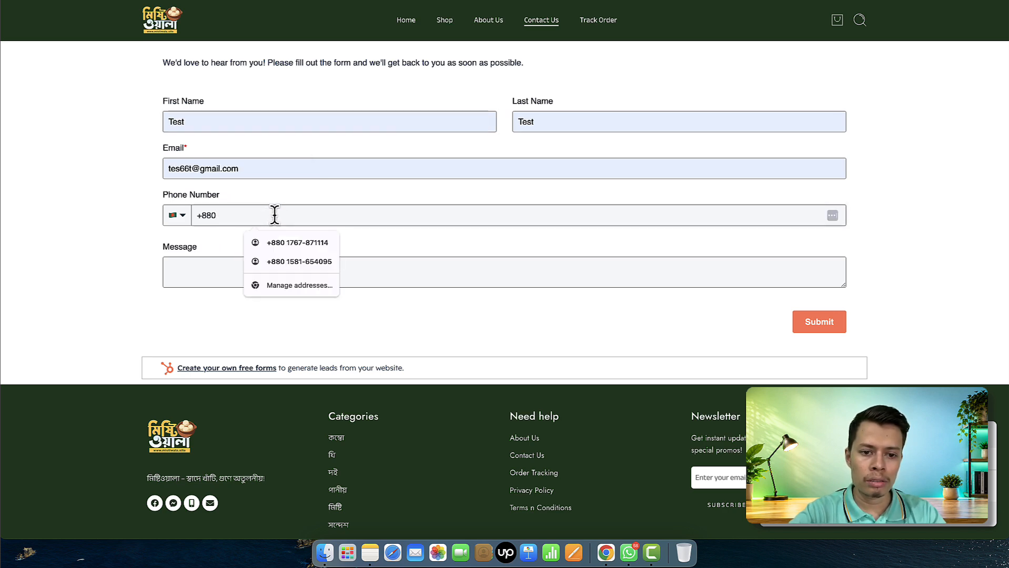
left_click(305, 262)
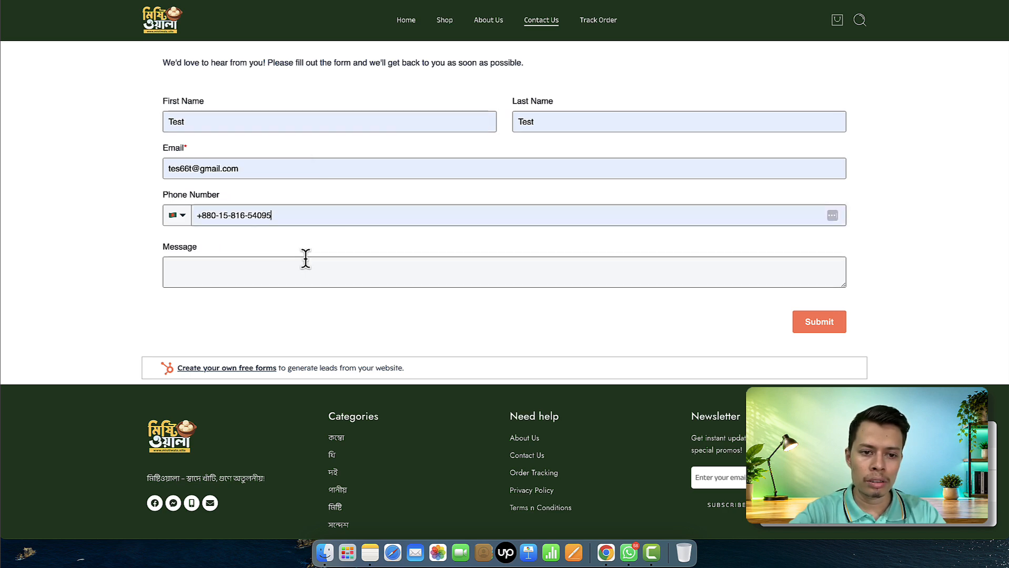
left_click(262, 217)
left_click(293, 216)
key("BackSpace")
key("BackSpace")
type("0")
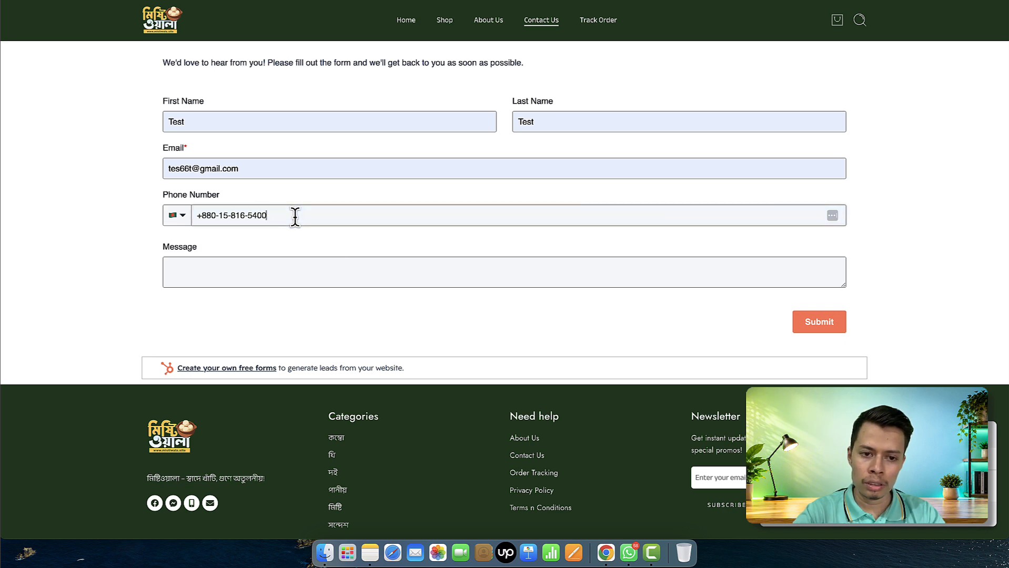
type("9")
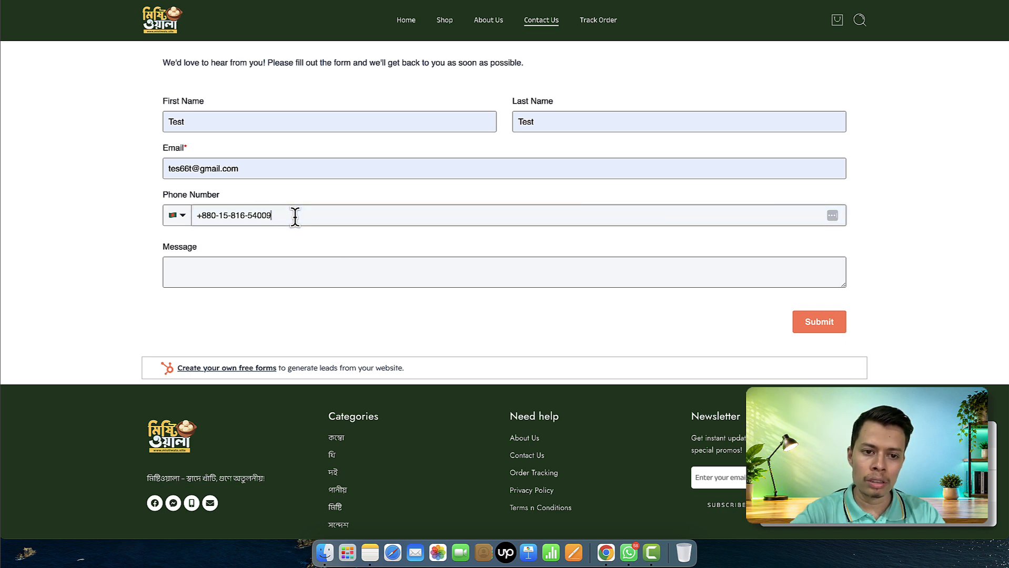
Write 'test message' in the Message box and submit the Contact Us form
left_click(504, 270)
type("test ")
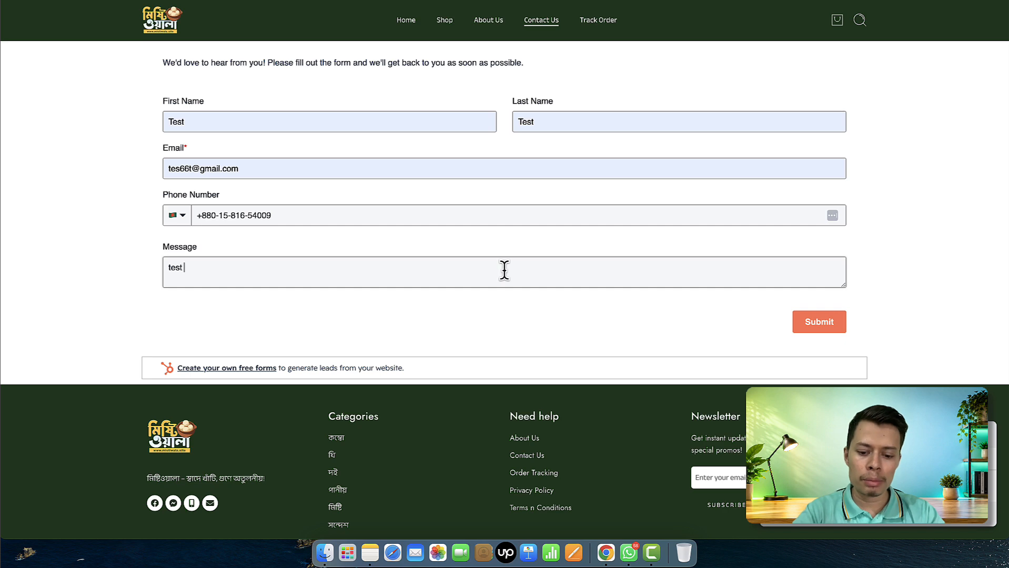
type("message")
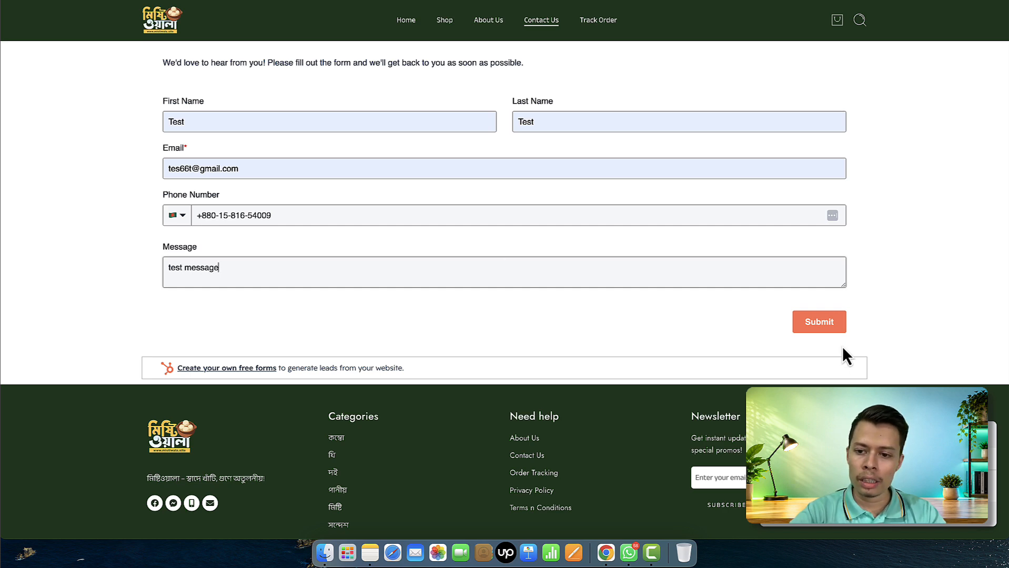
left_click(828, 328)
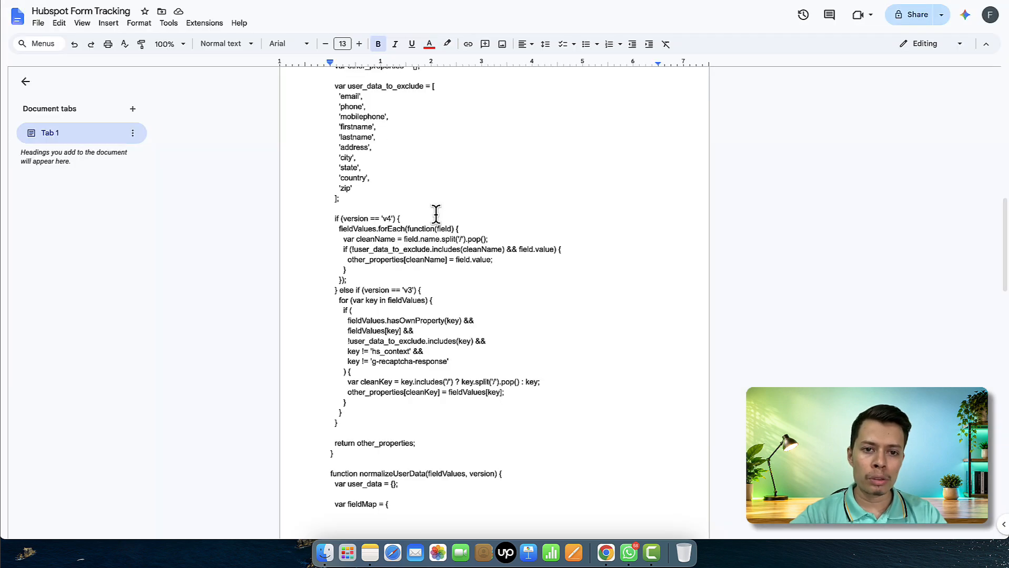
Scroll through the Hubspot Form Tracking document's hsFormCallback listener code
scroll(436, 213, "up", 5)
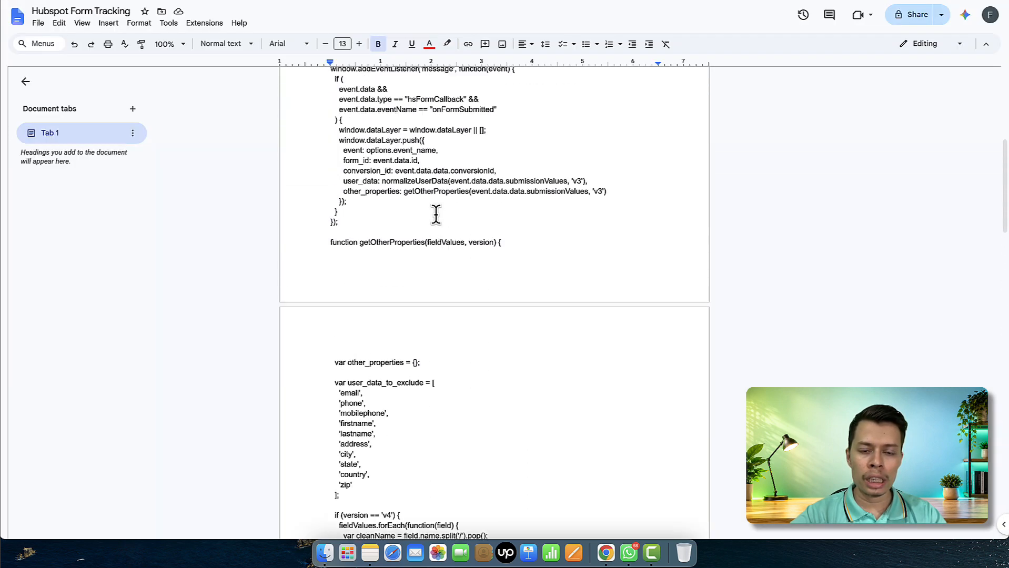
Select and copy the Code - 1 HubSpot tracking script from <script> onward
scroll(436, 213, "up", 6)
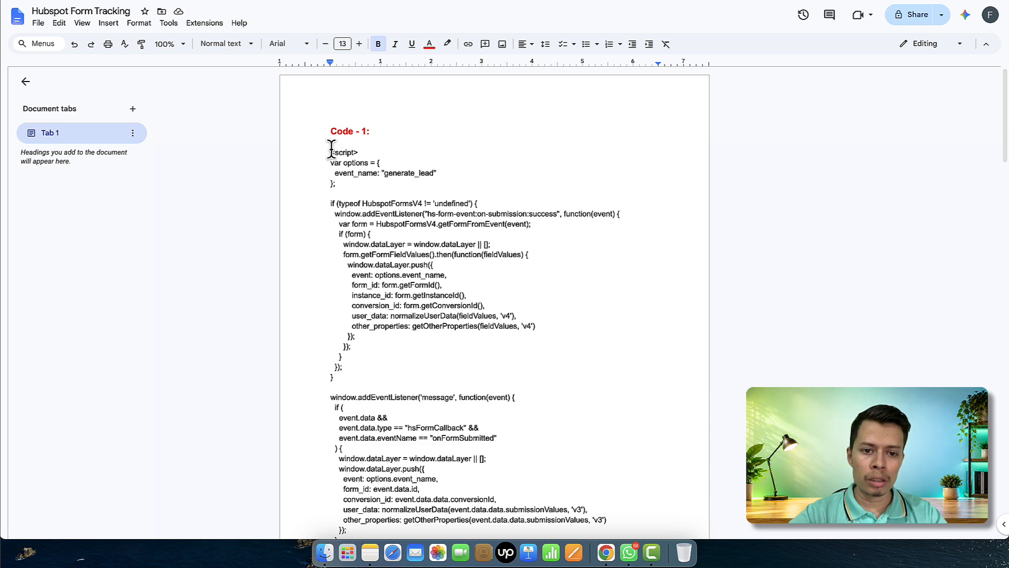
left_click_drag(330, 152, 503, 378)
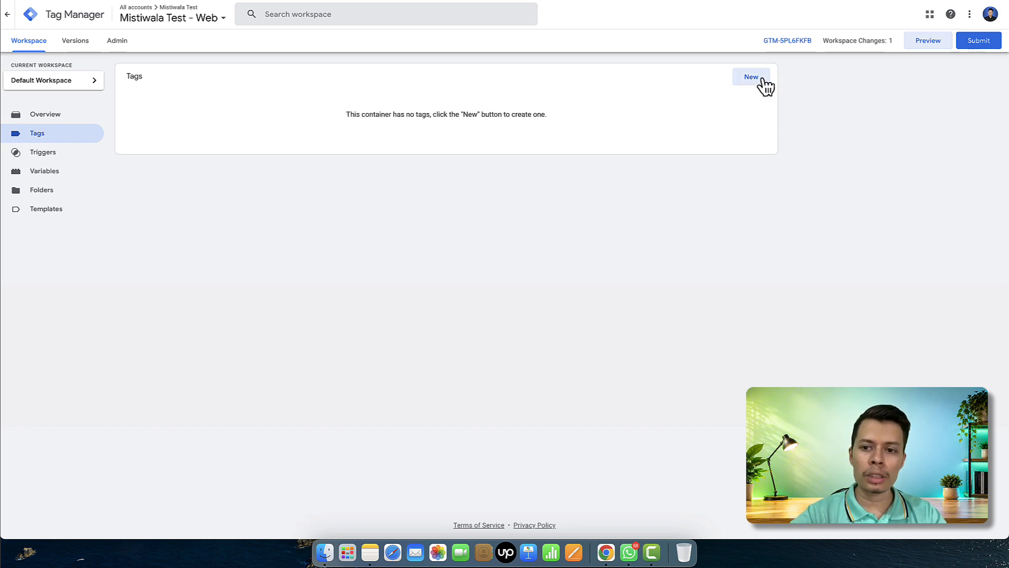
Create a new Custom HTML tag holding the pasted 137-line script, triggered on All Pages
left_click(761, 80)
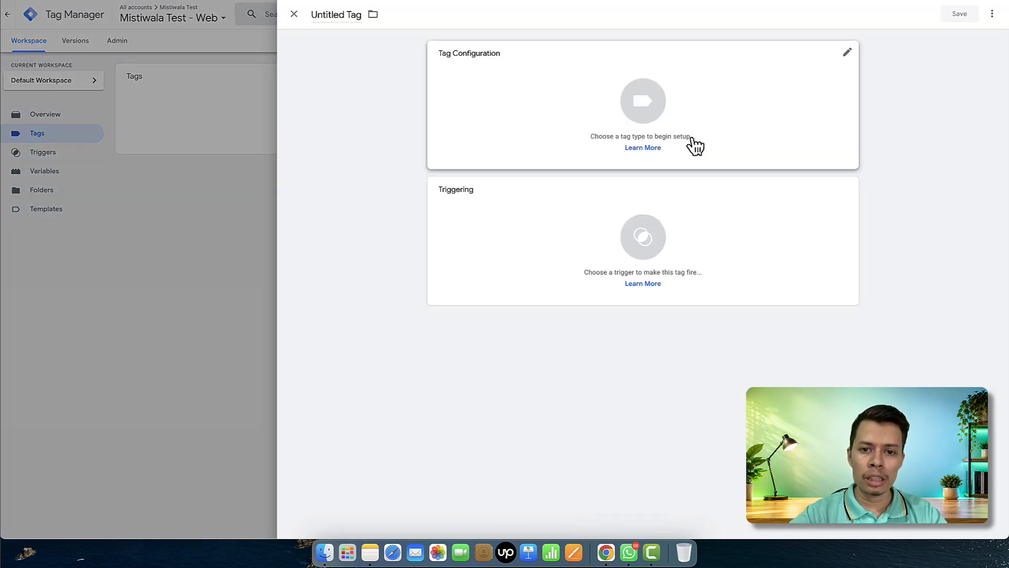
left_click(693, 141)
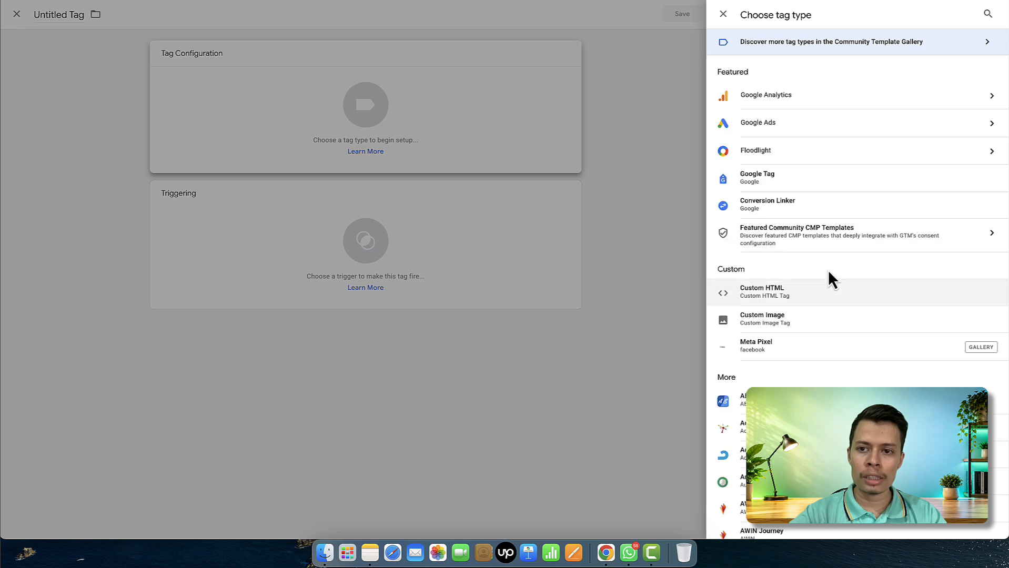
left_click(780, 293)
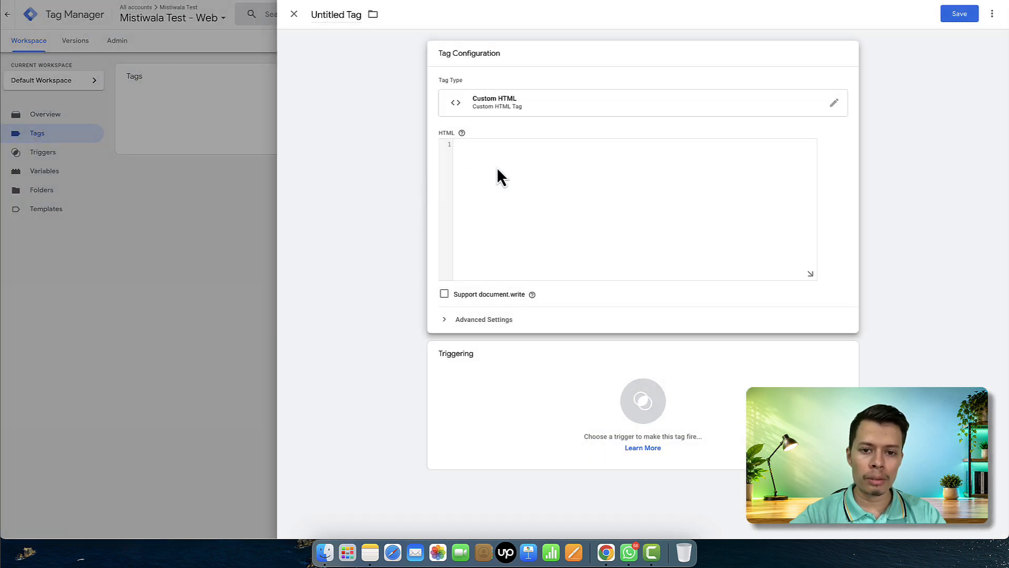
key("super+v")
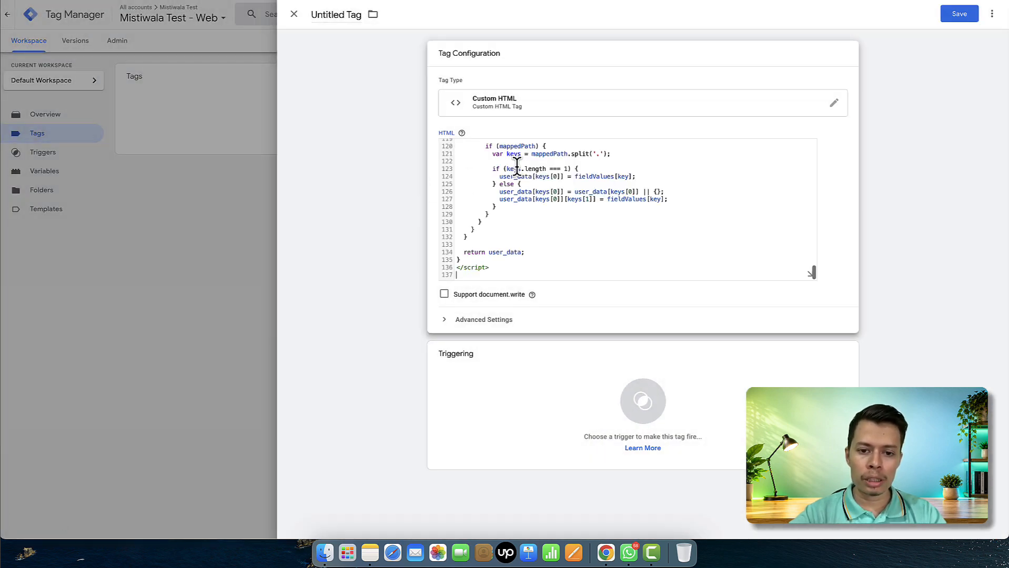
left_click(551, 415)
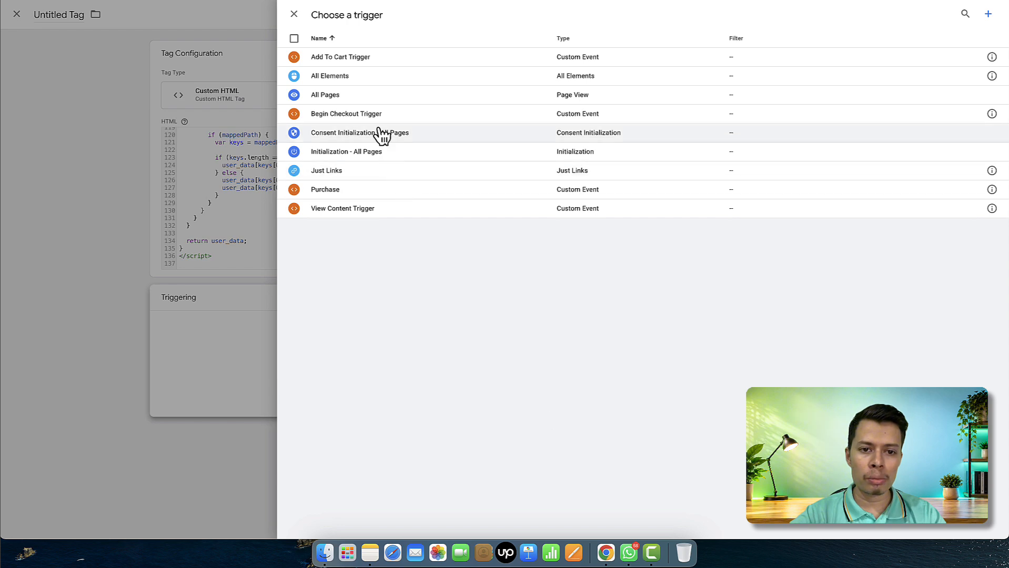
left_click(364, 101)
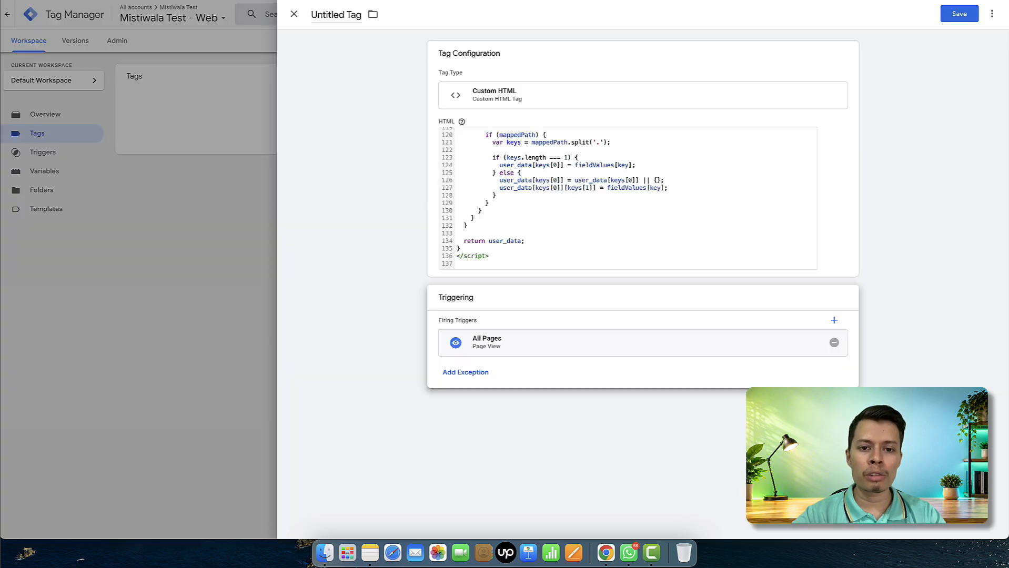
Replace generate_lead with hubspot_form_submit as the script's event_name, then save
left_click(539, 218)
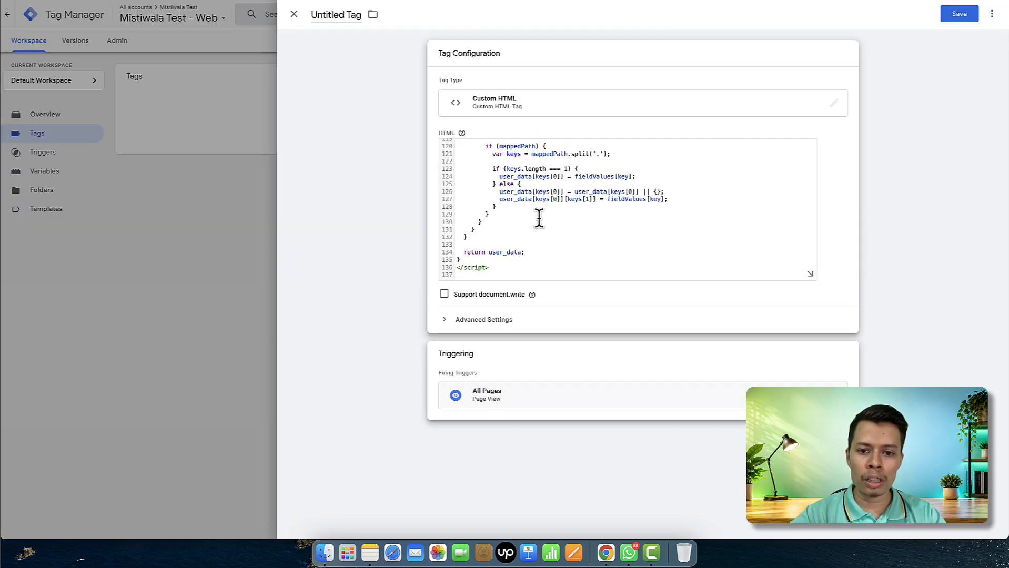
scroll(539, 219, "up", 15)
scroll(539, 218, "up", 8)
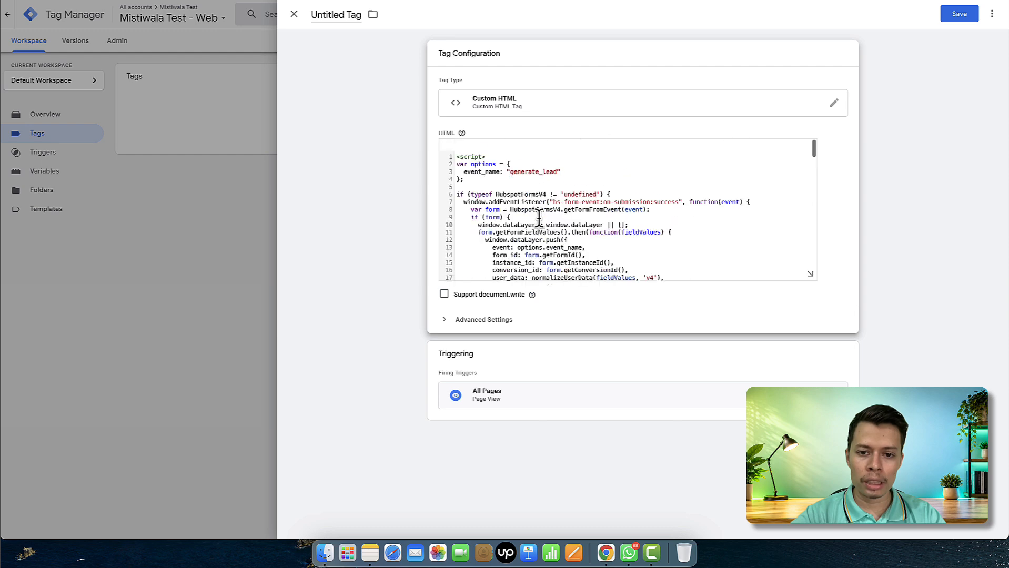
scroll(540, 219, "down", 5)
scroll(539, 215, "down", 1)
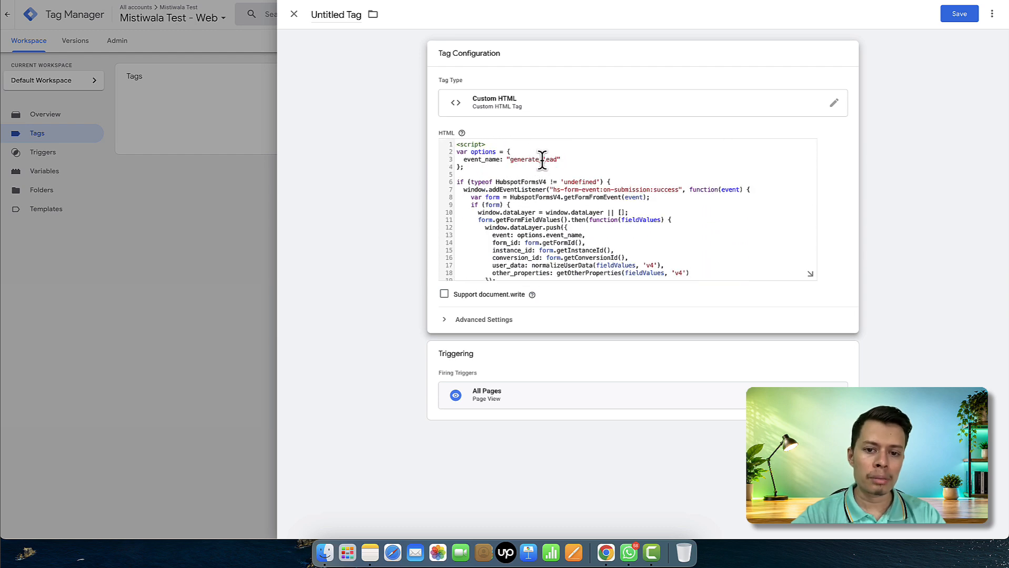
double_click(523, 159)
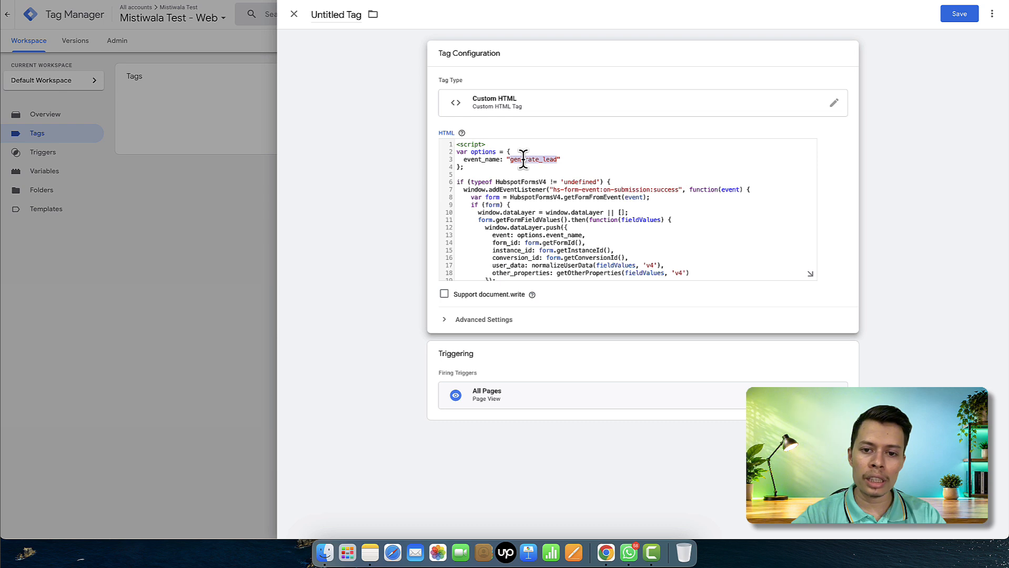
type("hu")
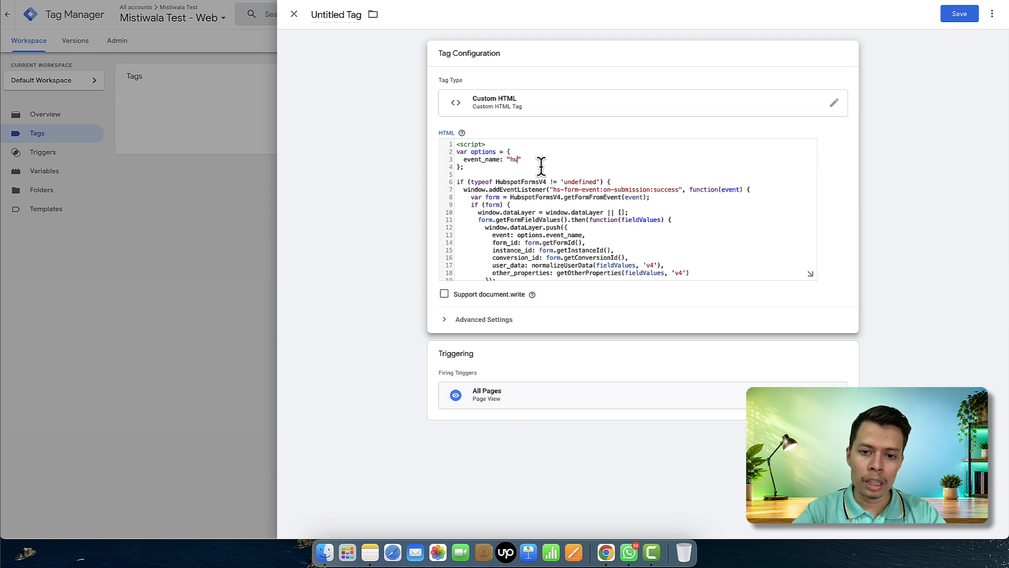
type("bspot_form_submit")
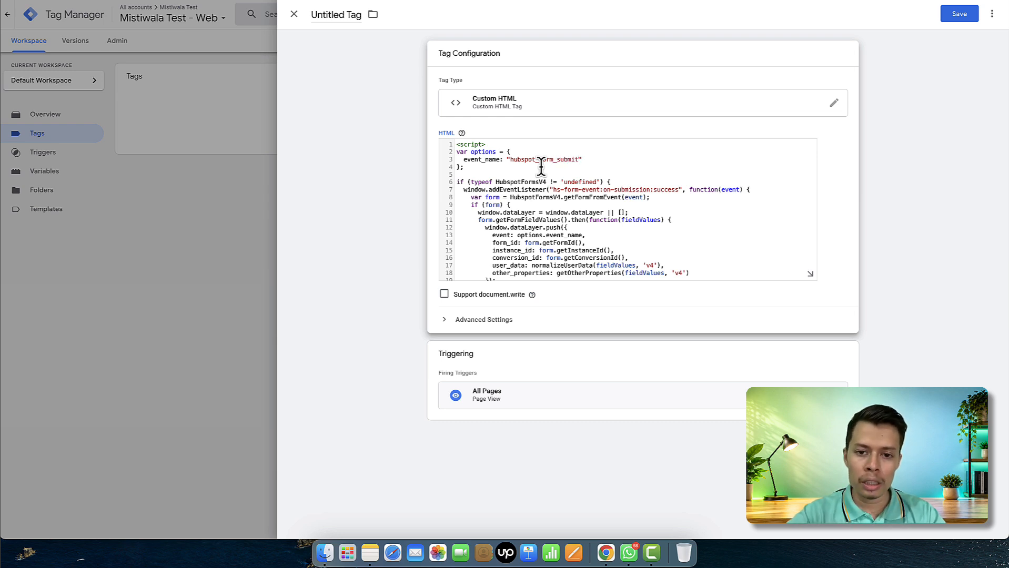
left_click(958, 21)
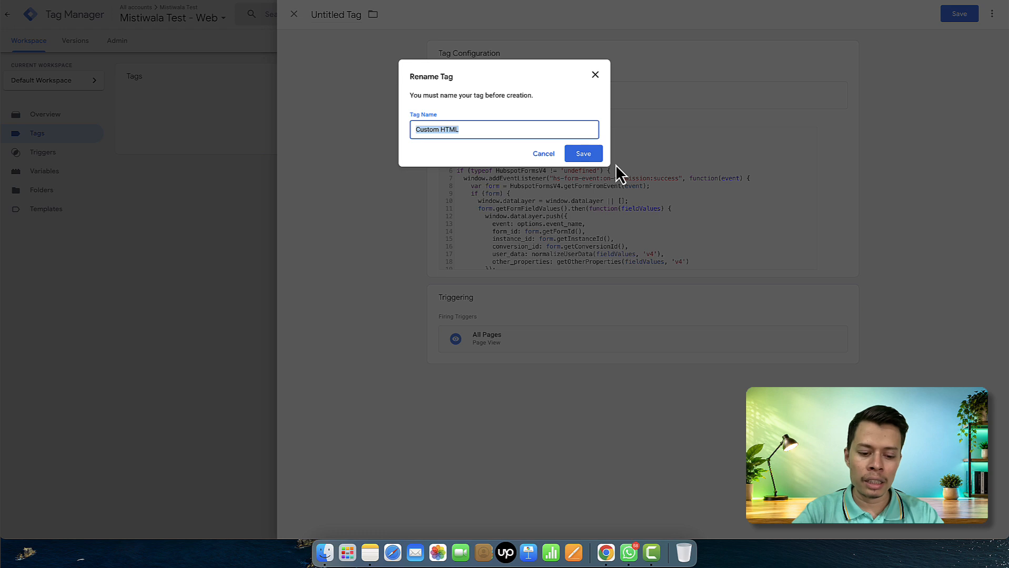
Name the Custom HTML tag 'Hubspot form event lisener' and save it
type("Hubspt")
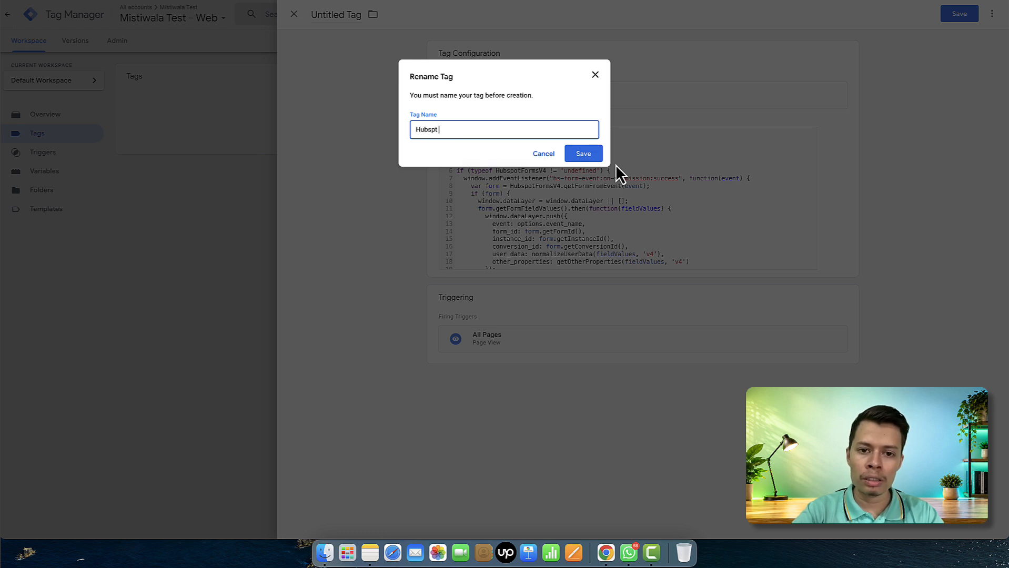
key("BackSpace")
type("ot for")
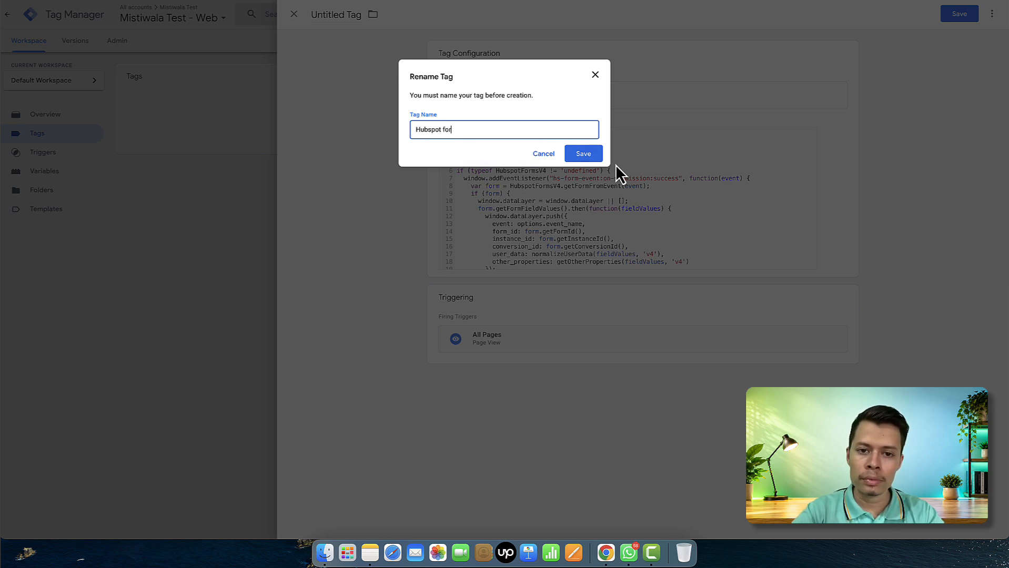
type("m tev")
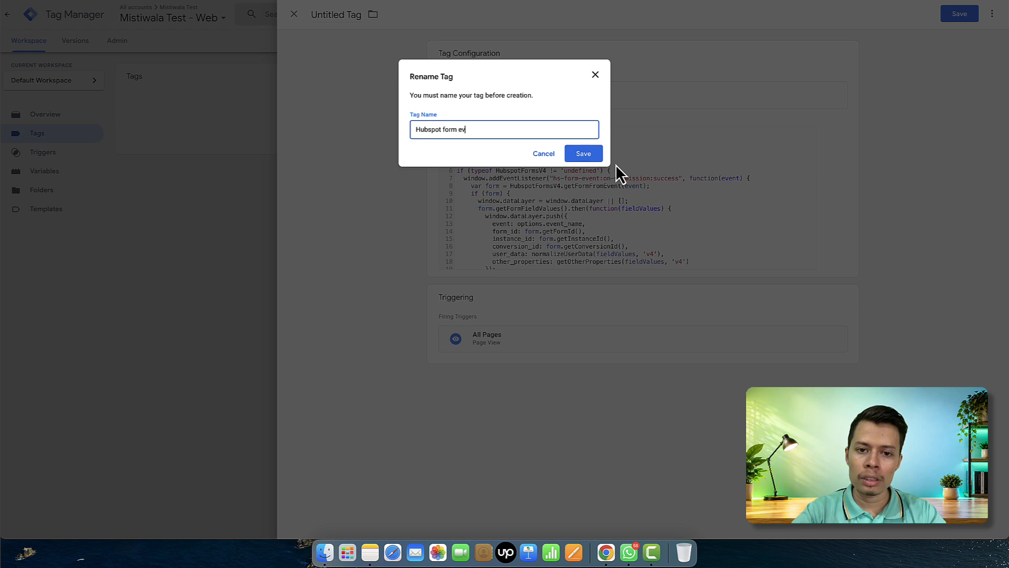
type("ent lisener")
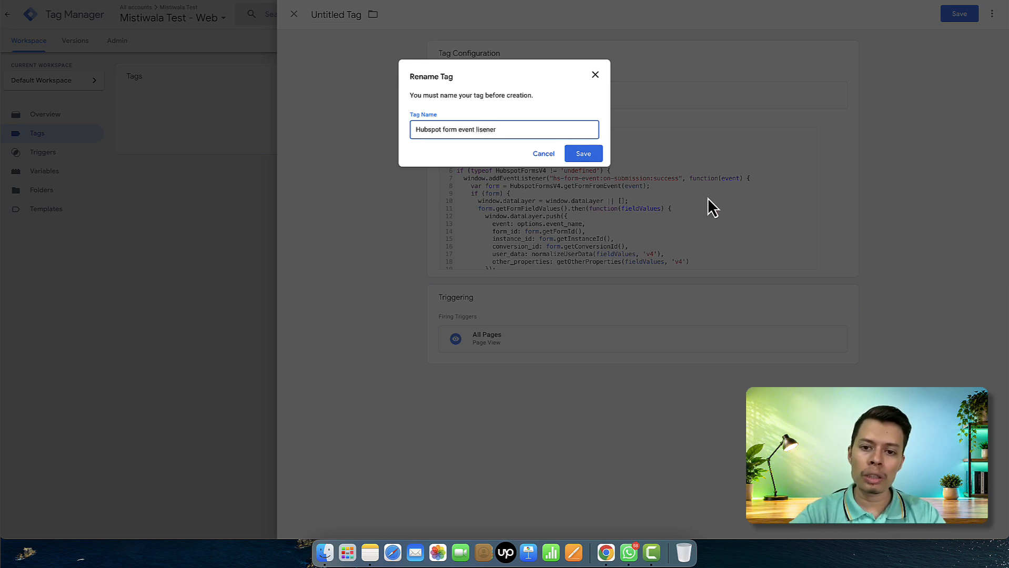
left_click(578, 155)
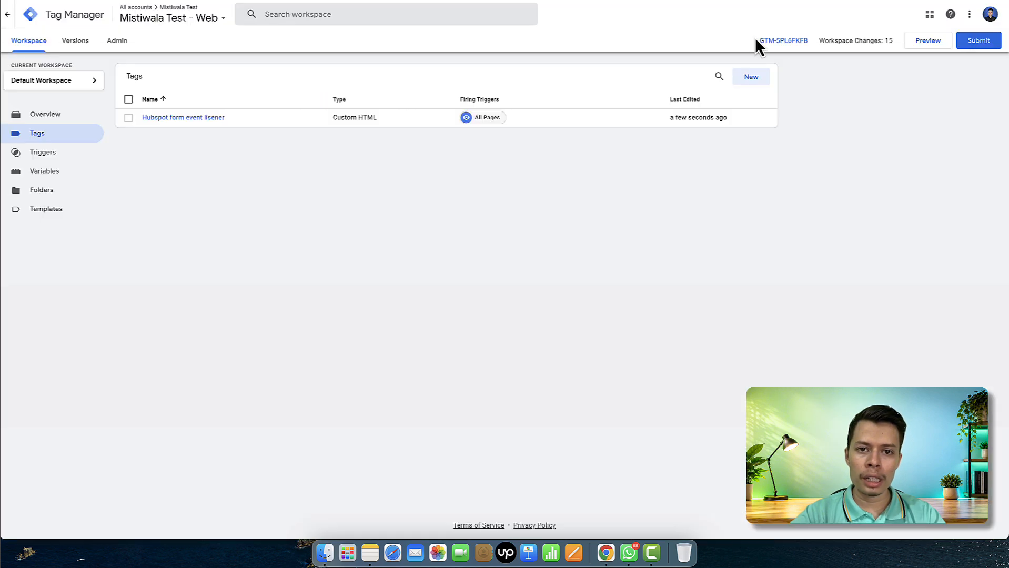
left_click(942, 42)
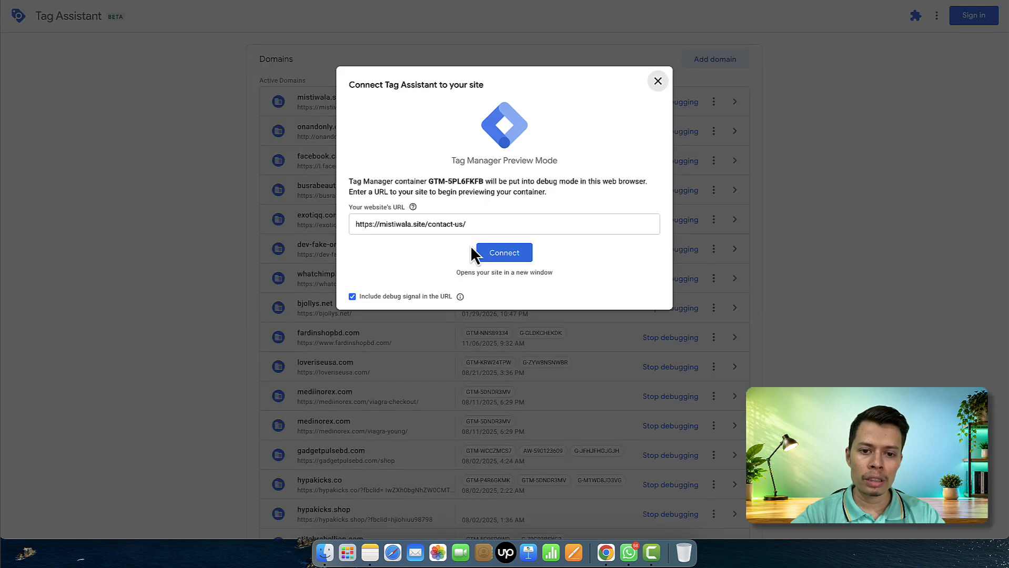
left_click(504, 254)
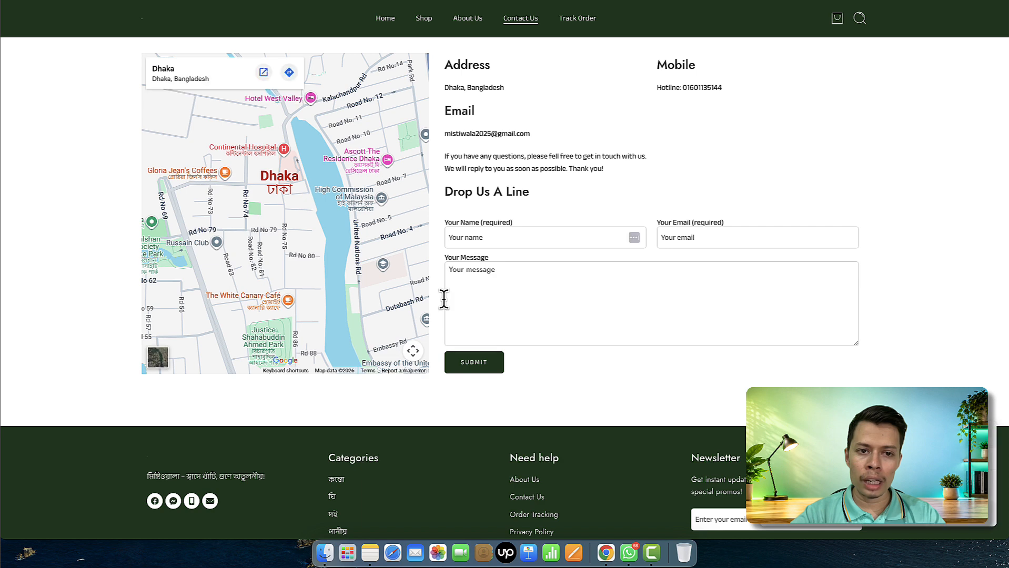
Autofill the Test contact's name and e-mail and enter an edited saved phone number
scroll(444, 300, "down", 7)
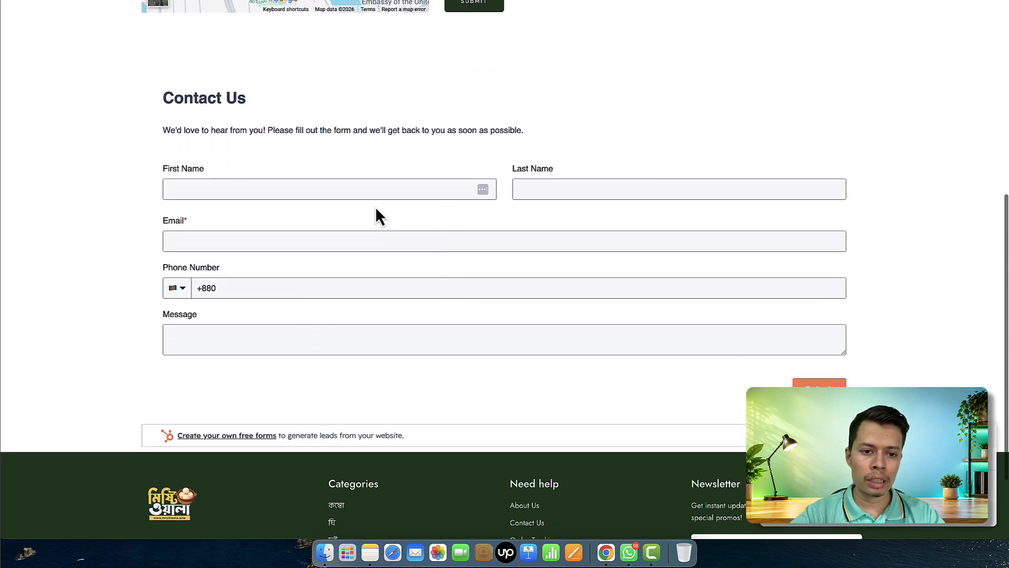
left_click(365, 187)
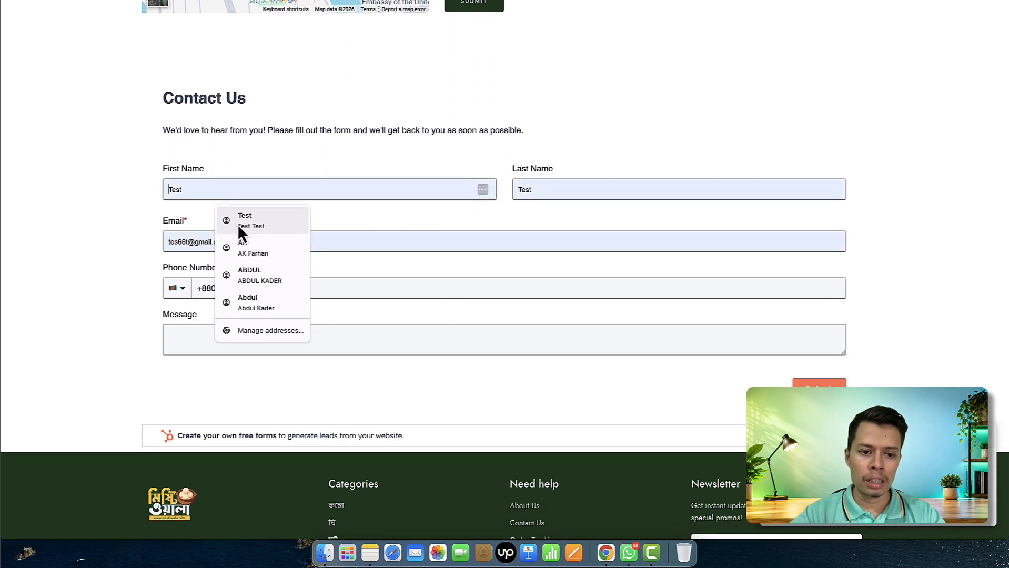
left_click(256, 221)
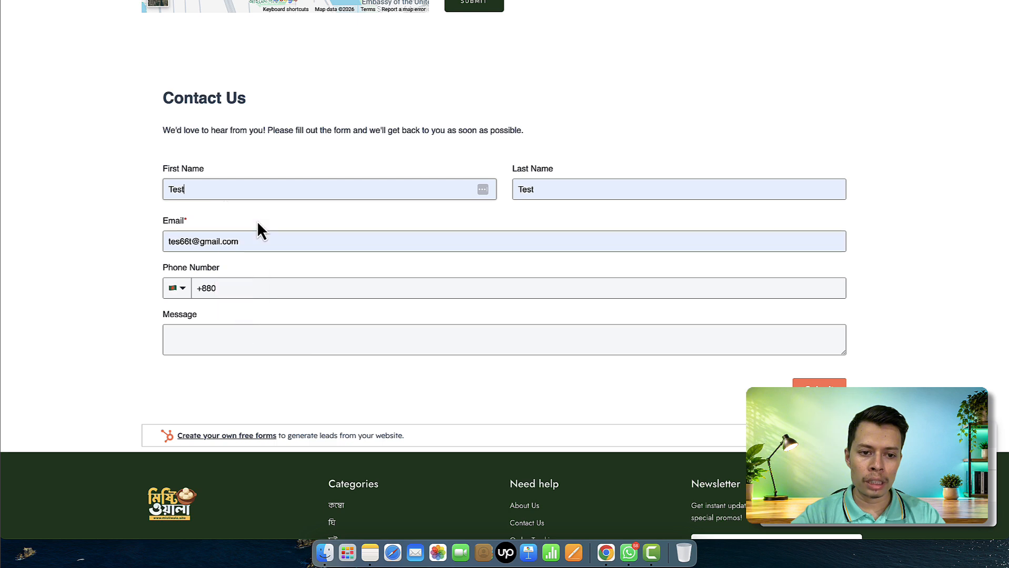
left_click(298, 284)
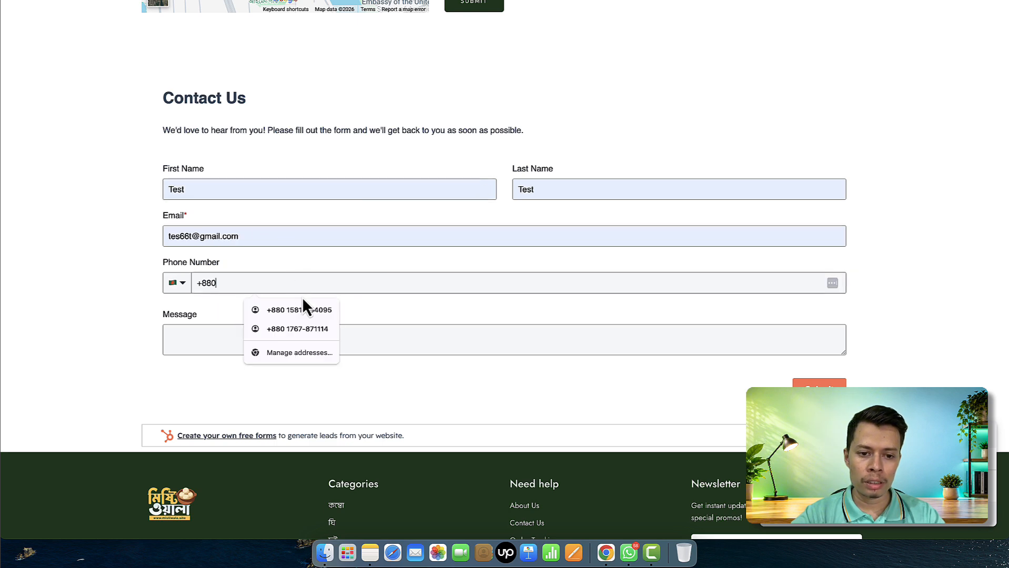
left_click(281, 282)
left_click(293, 305)
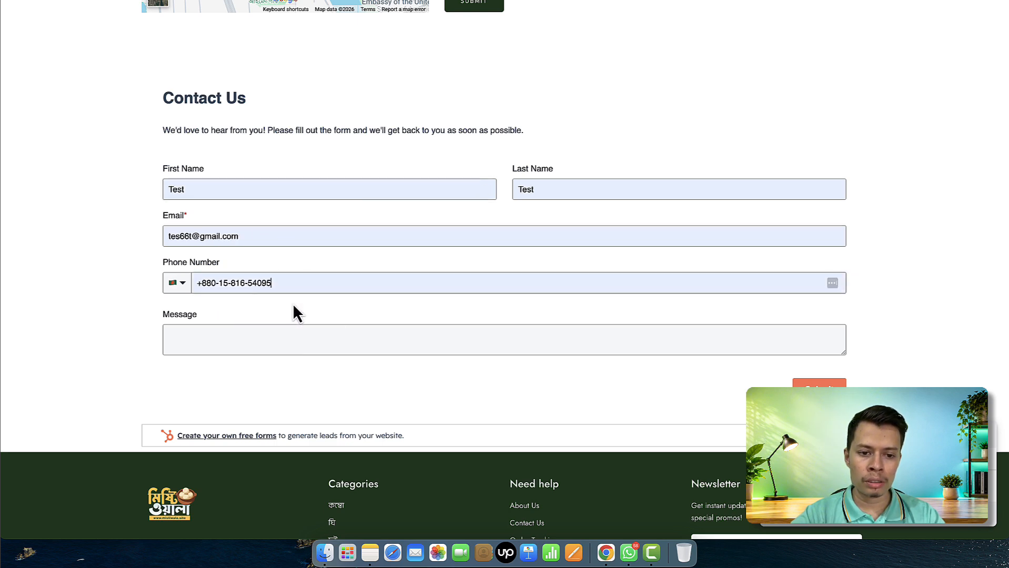
key("BackSpace")
key("BackSpace")
type("09")
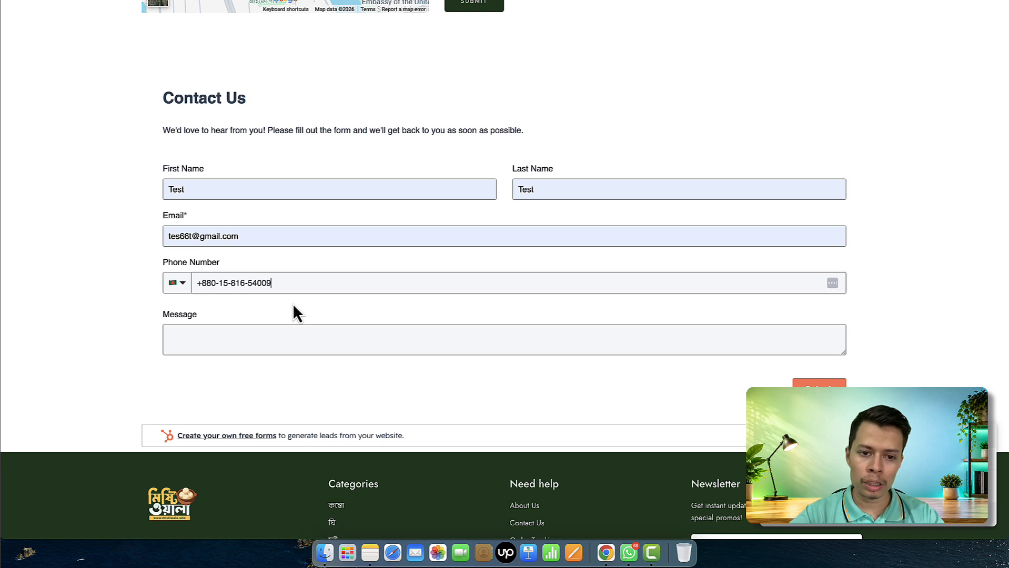
Enter 'test message', dismiss the Tag Assistant connected notice, and submit the form
left_click(314, 347)
type("test message")
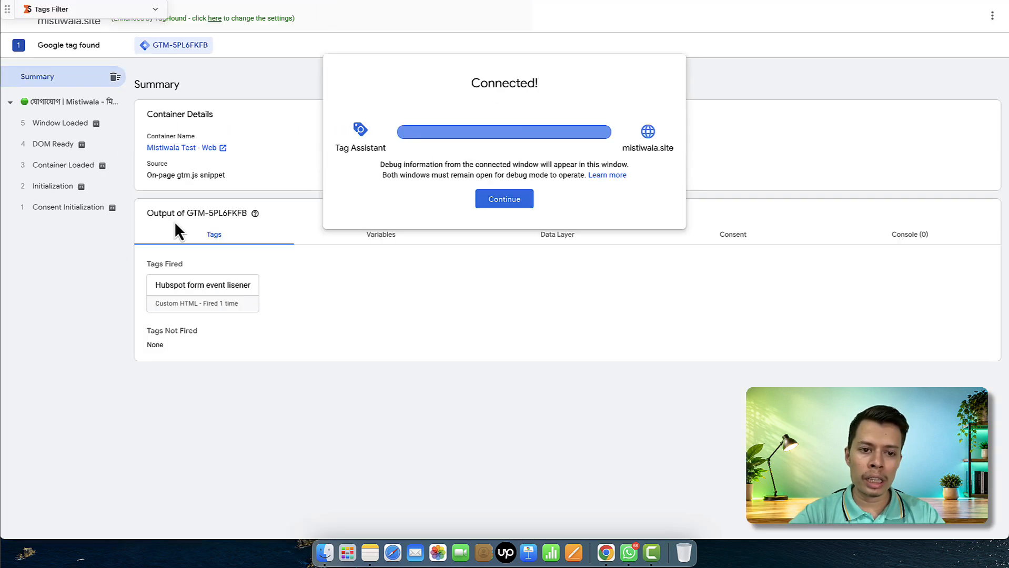
left_click(496, 198)
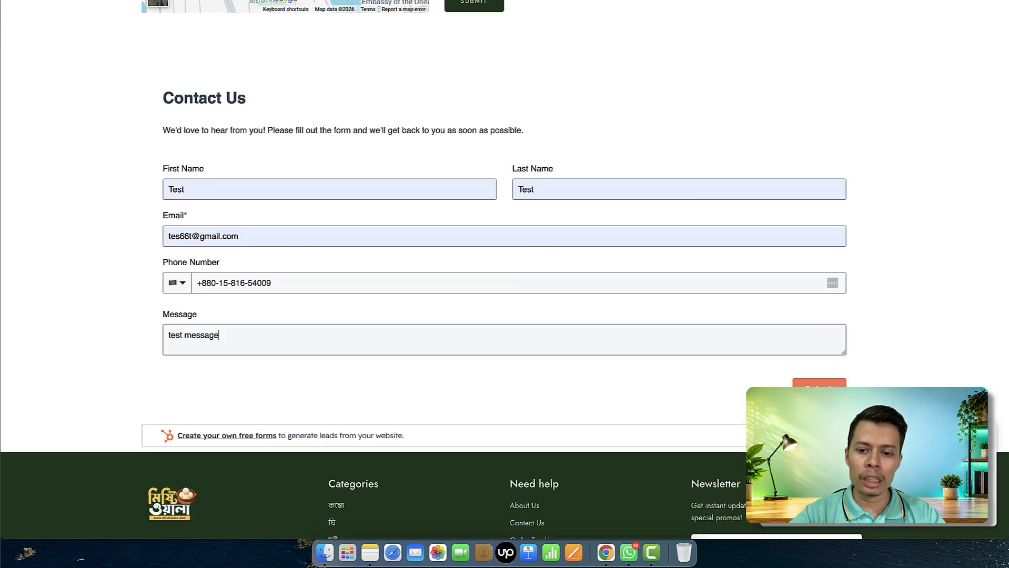
scroll(632, 180, "down", 3)
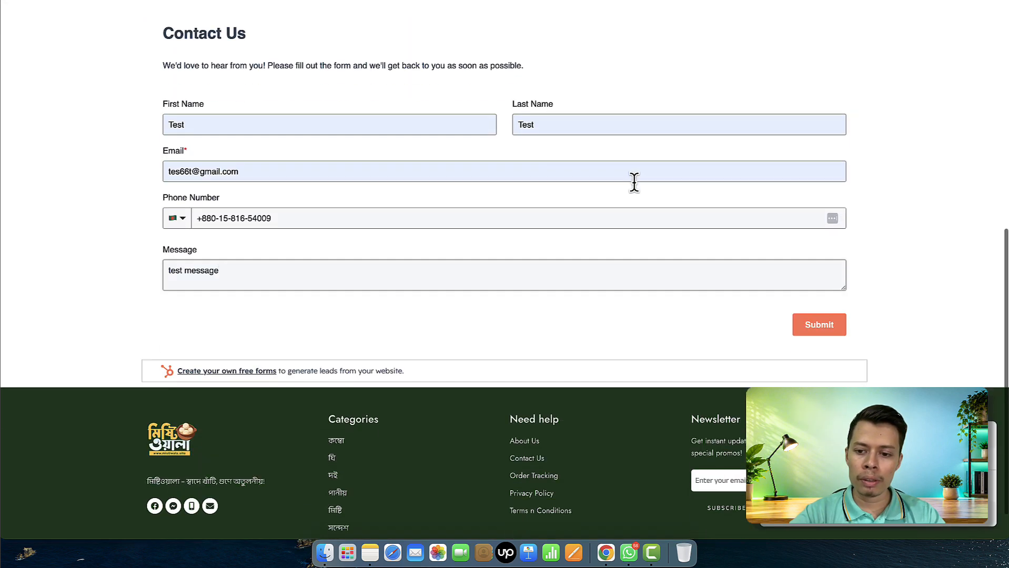
left_click(819, 289)
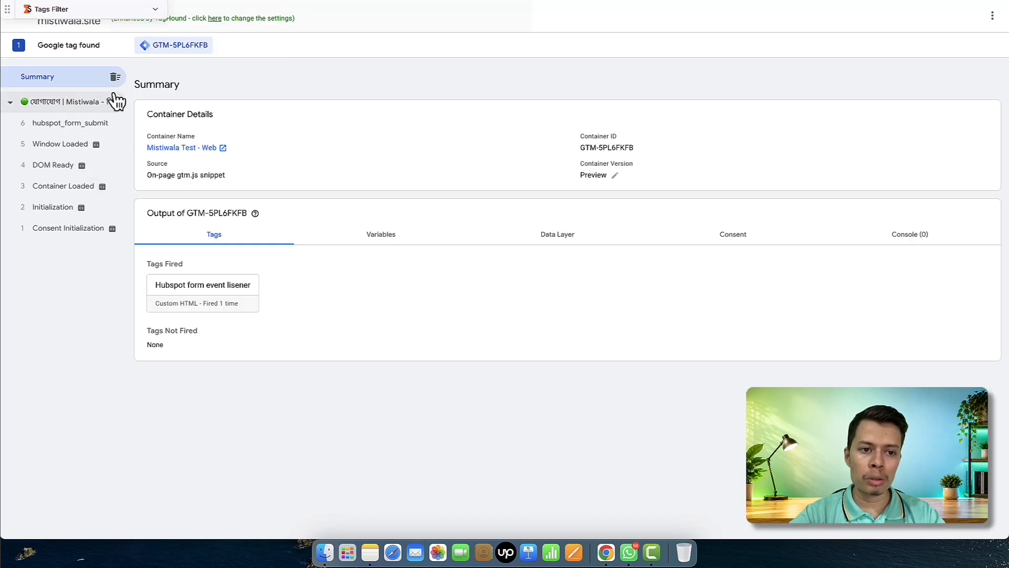
Check the hubspot_form_submit event's data layer values (user_data, form_id), then return to the GTM Tags list
left_click(88, 128)
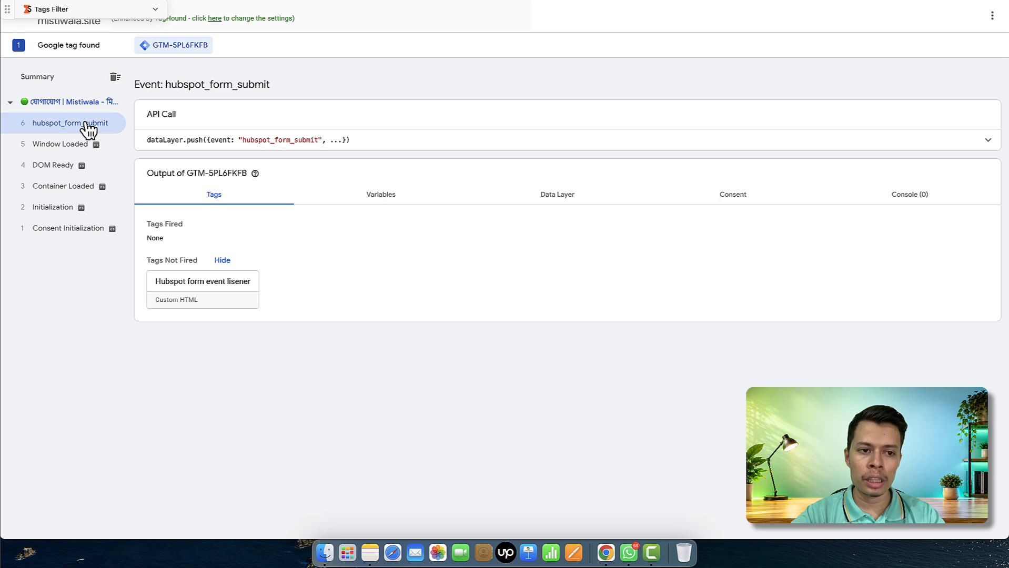
left_click(573, 195)
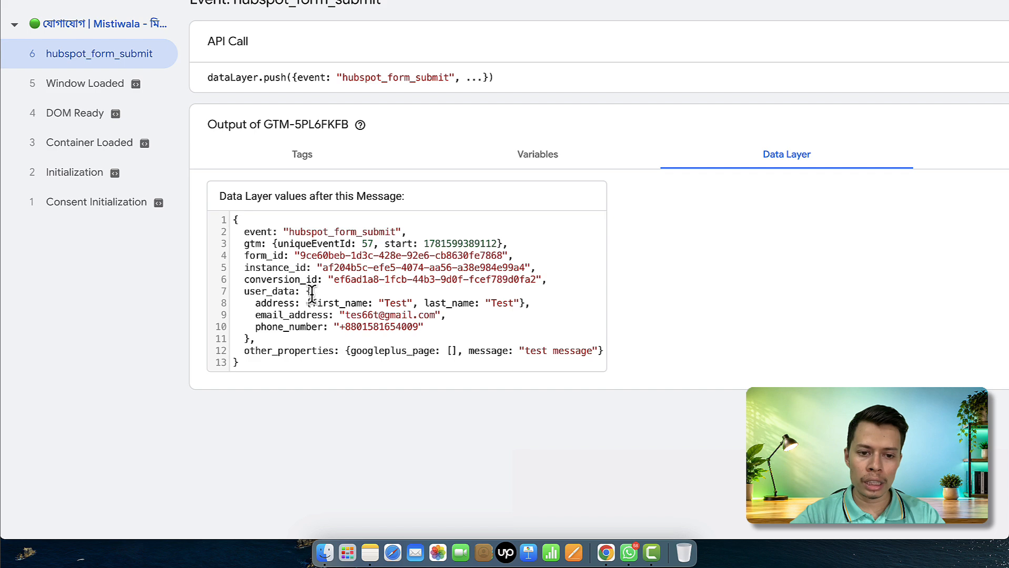
scroll(311, 293, "up", 2)
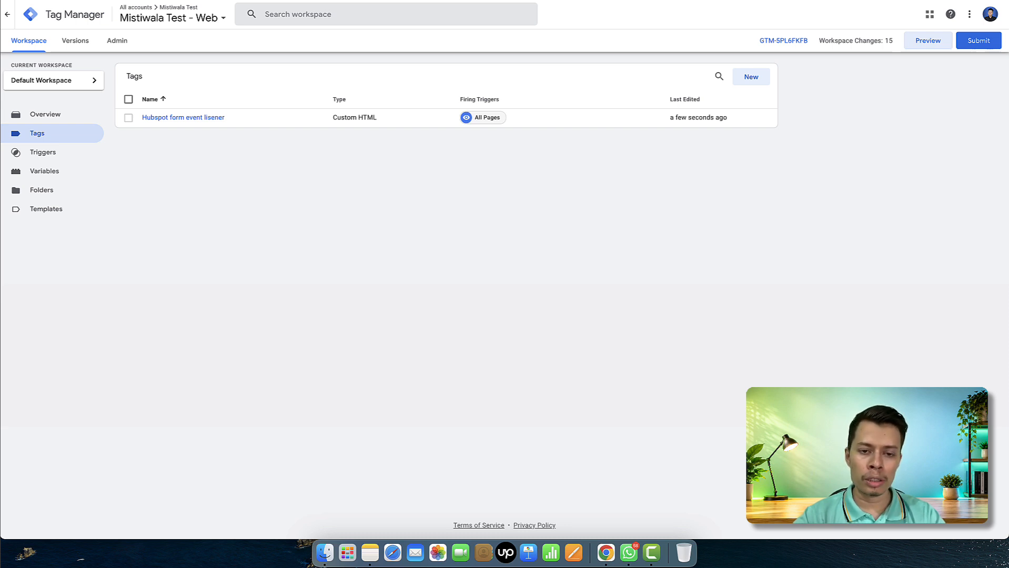
Create a new Custom Event trigger with event name hubspot_form_submit
left_click(82, 154)
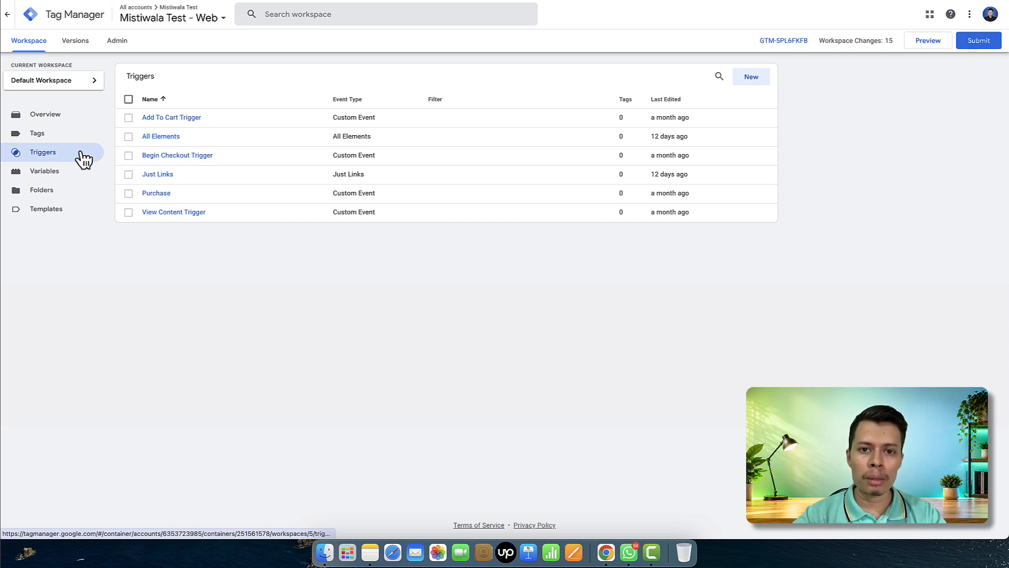
left_click(753, 79)
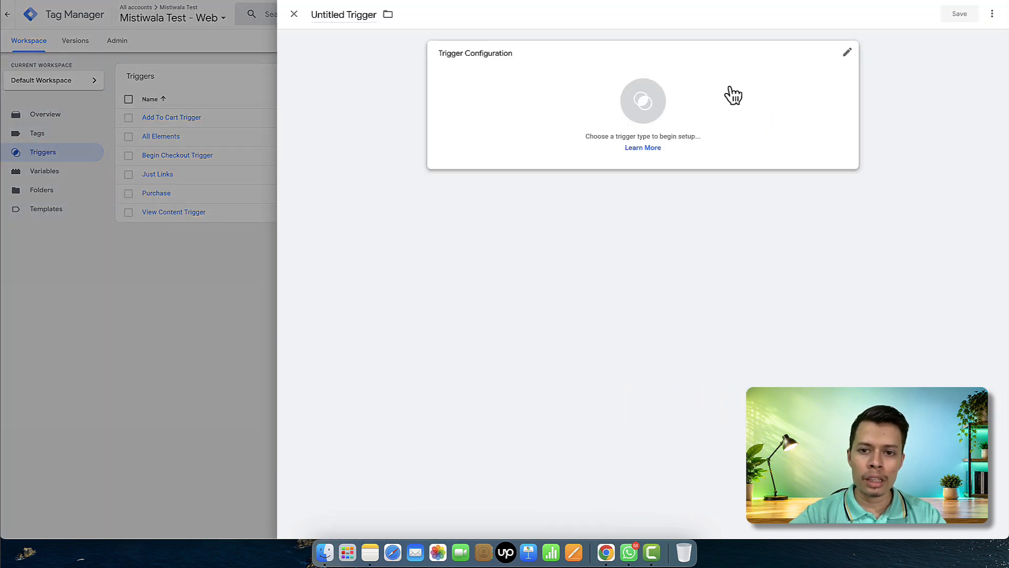
left_click(540, 117)
left_click(733, 439)
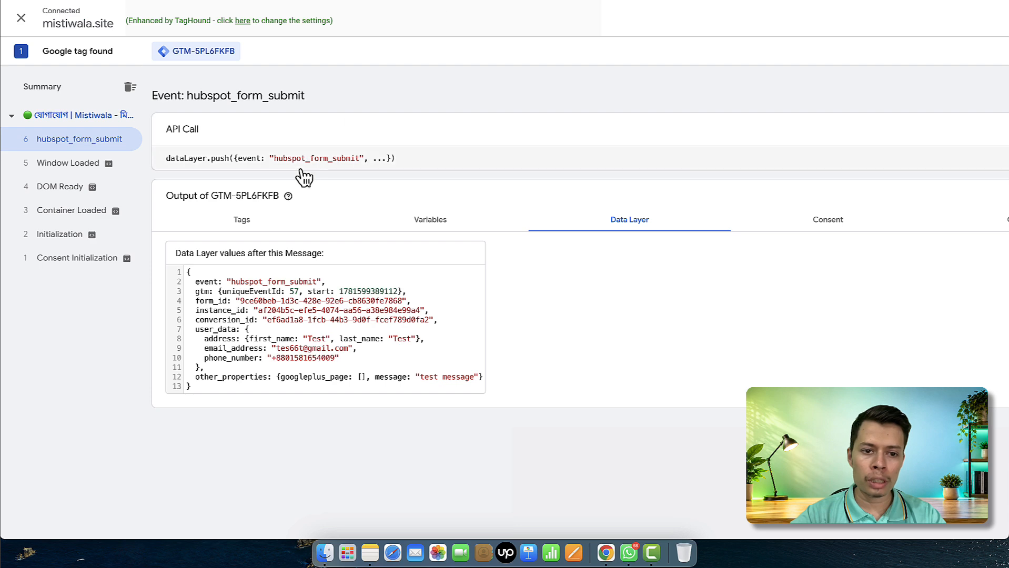
left_click_drag(275, 158, 361, 158)
key("super+c")
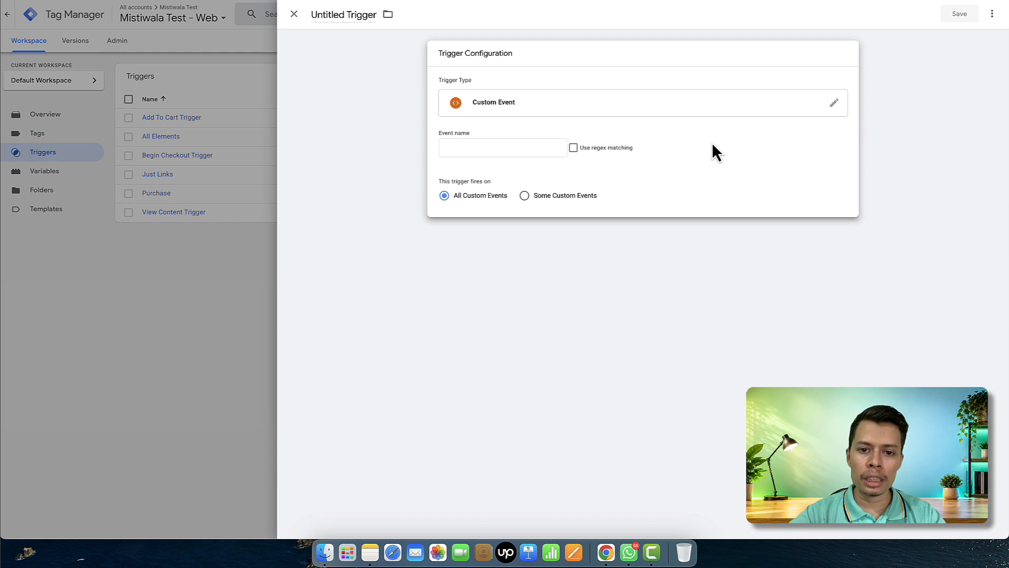
left_click(512, 151)
key("super+v")
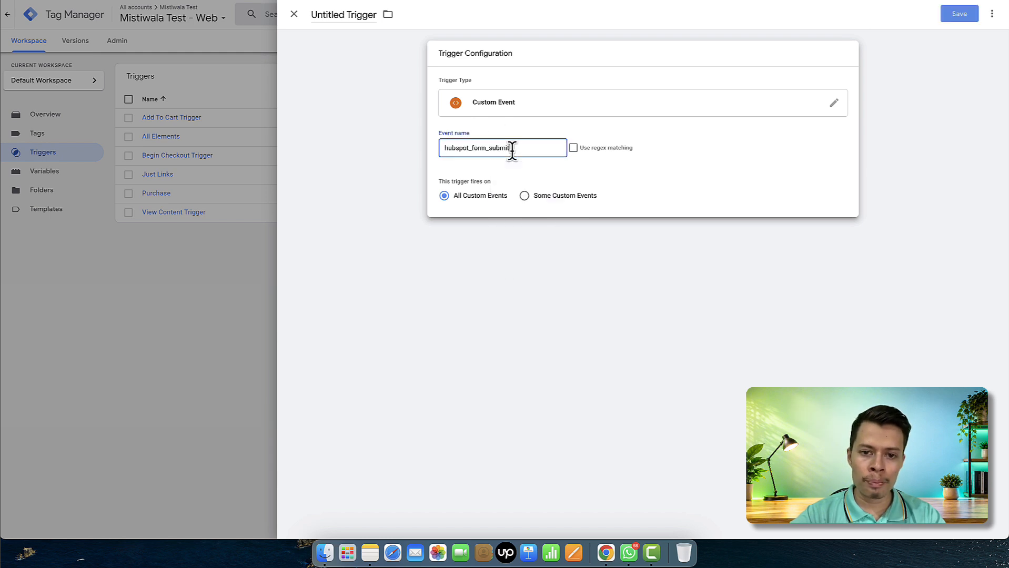
Name the trigger 'Hubspot form submit trigger' and save it
left_click(336, 15)
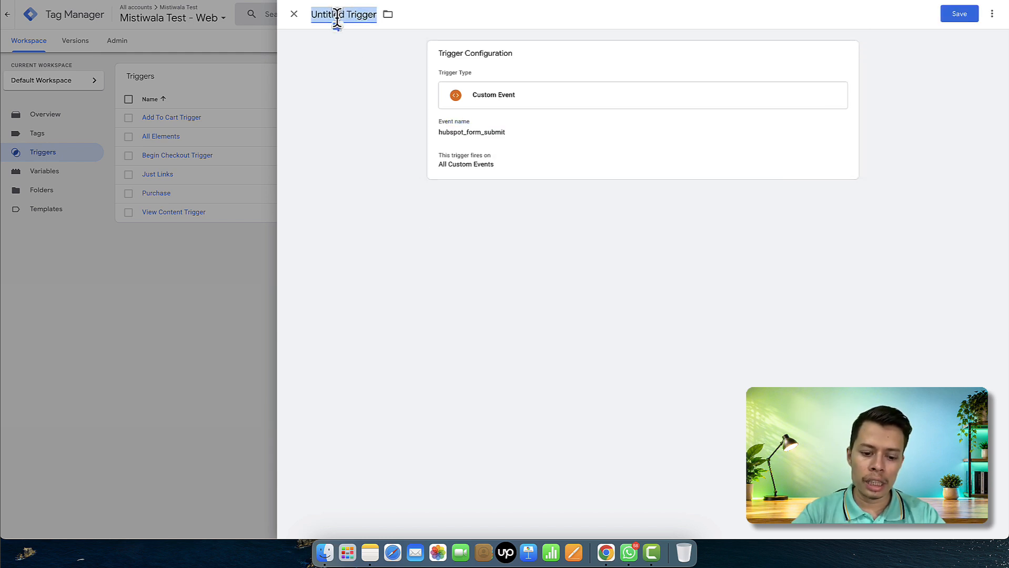
type("Hu")
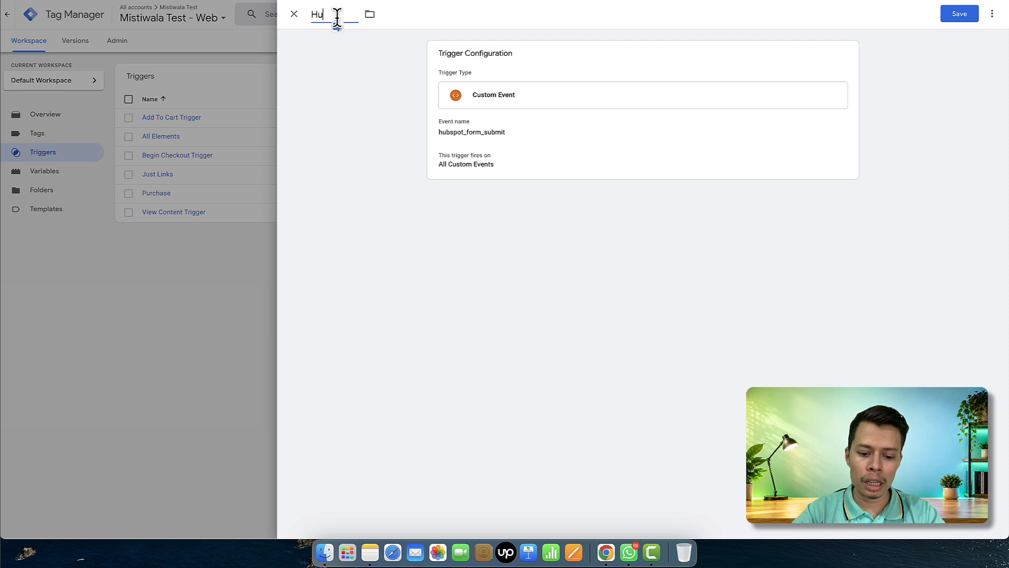
type("bspot form subi")
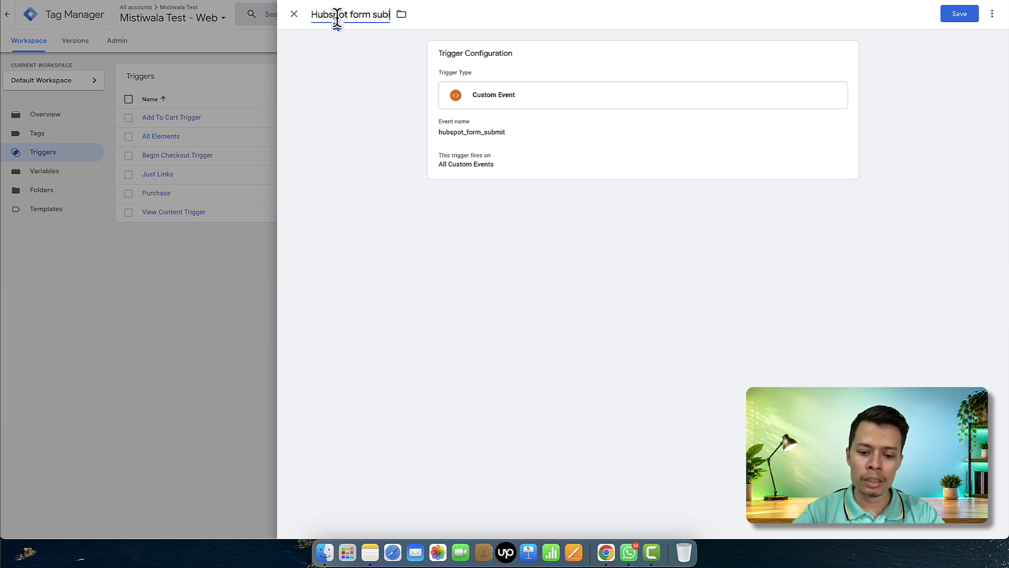
key("BackSpace")
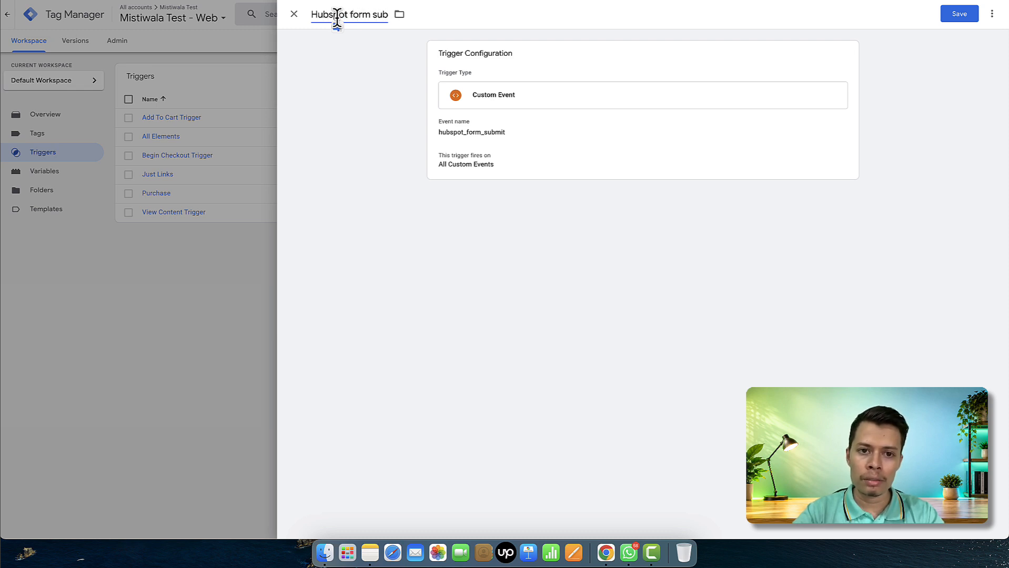
type("mit tr")
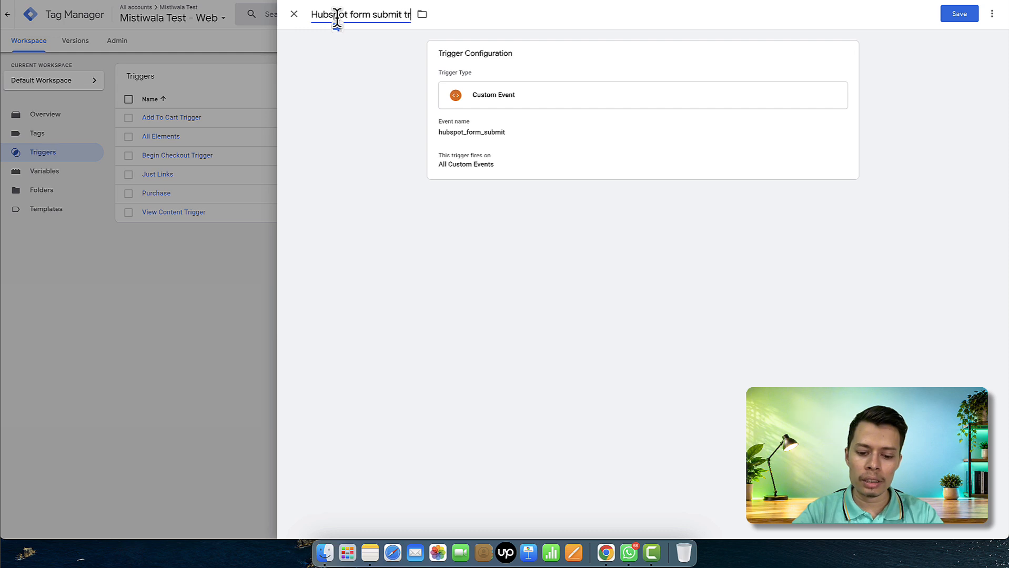
type("igger")
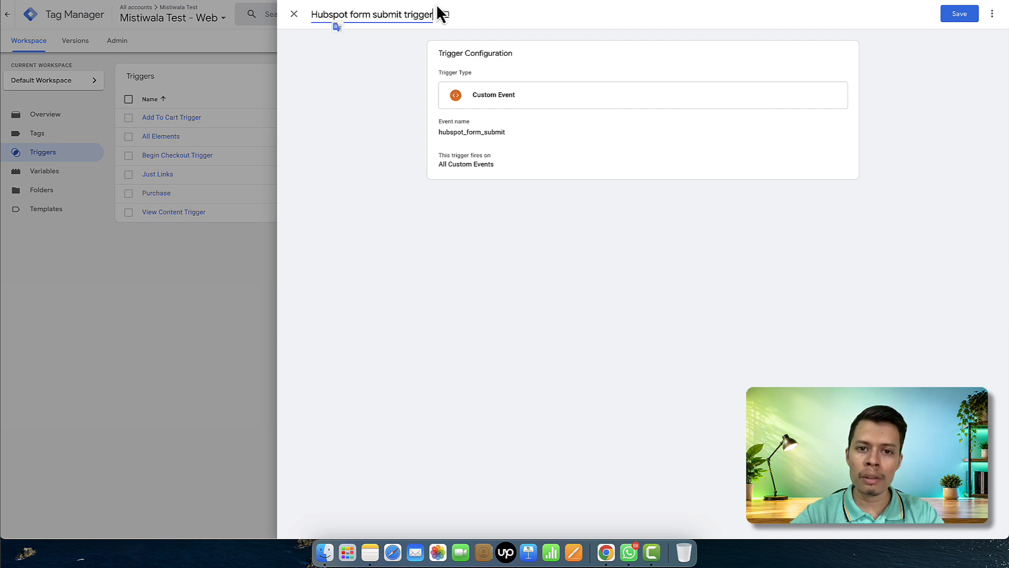
left_click(959, 16)
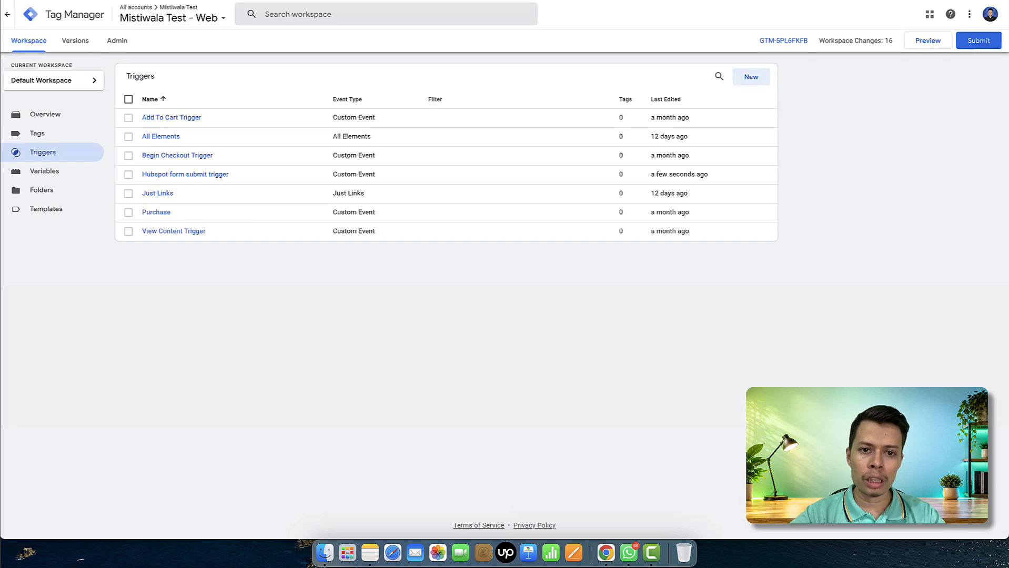
Start a new user-defined Data Layer Variable
left_click(79, 178)
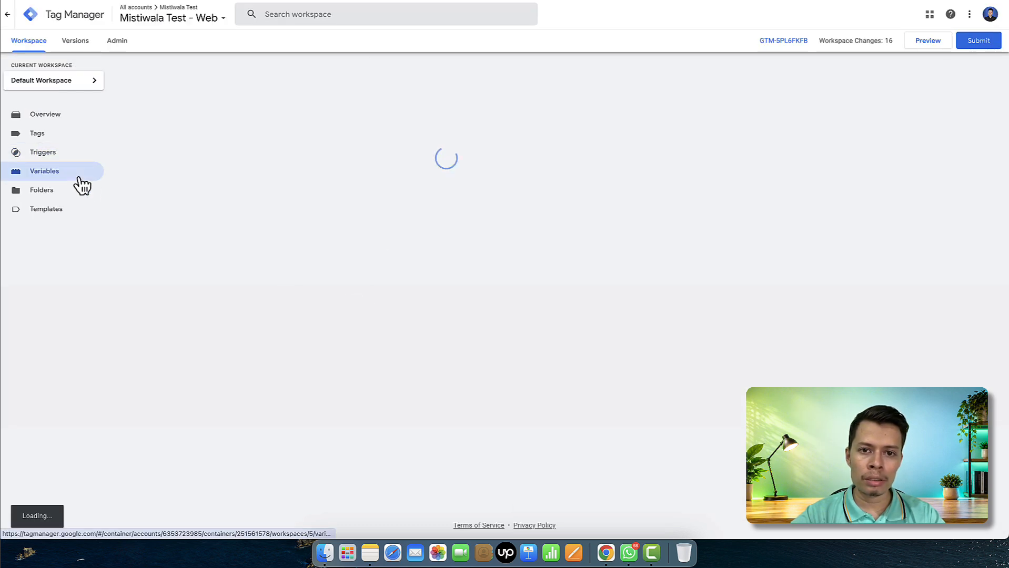
scroll(470, 271, "down", 3)
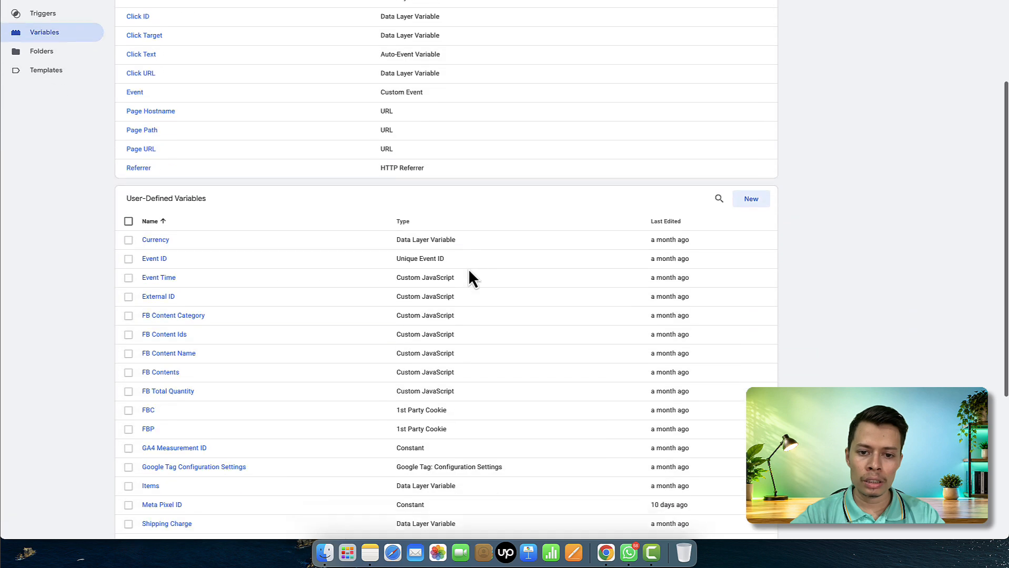
left_click(758, 188)
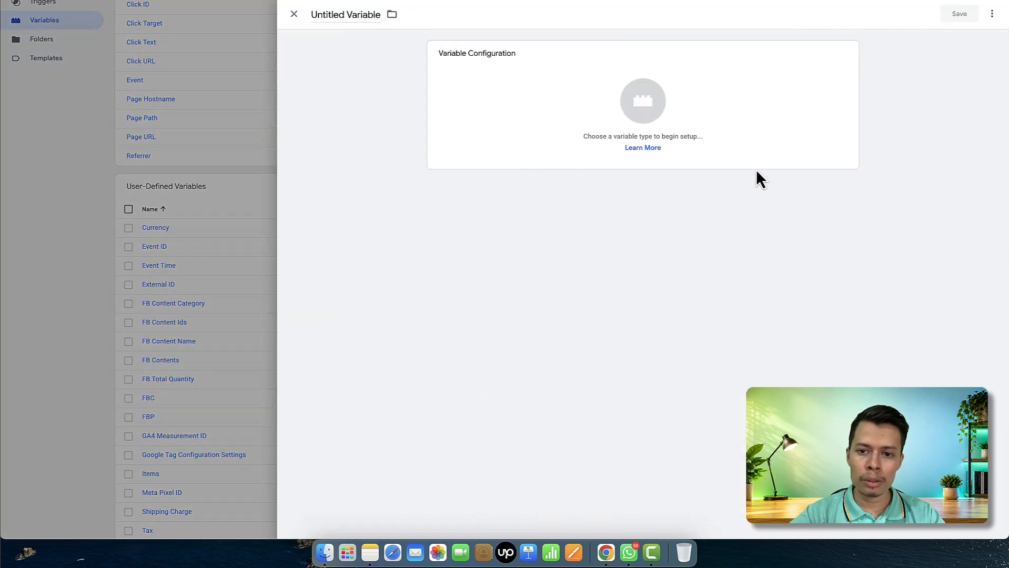
left_click(724, 100)
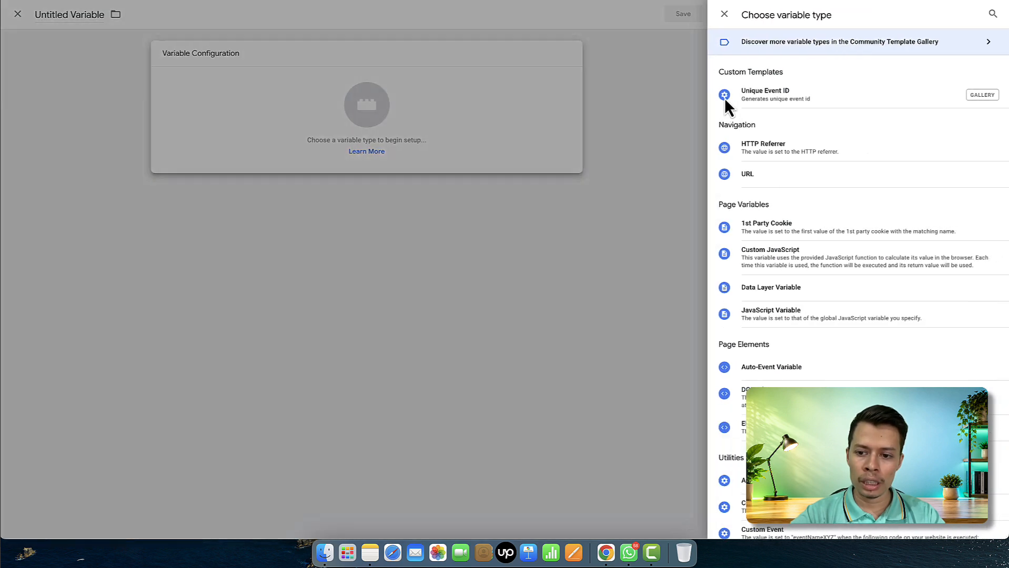
left_click(770, 290)
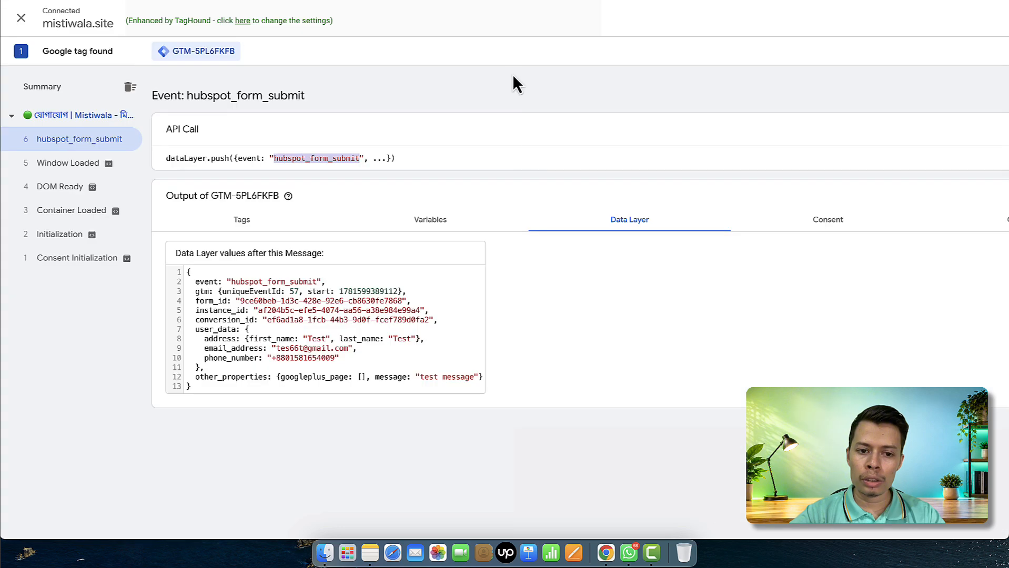
Build the variable name user_data.address.first_name from keys copied out of Tag Assistant
double_click(227, 329)
key("super+c")
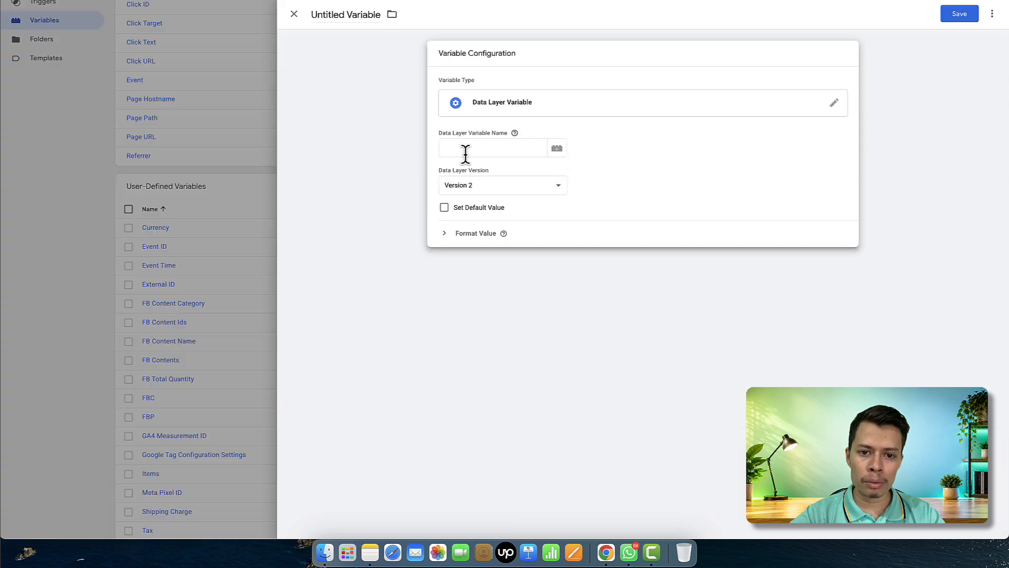
left_click(465, 146)
key("super+v")
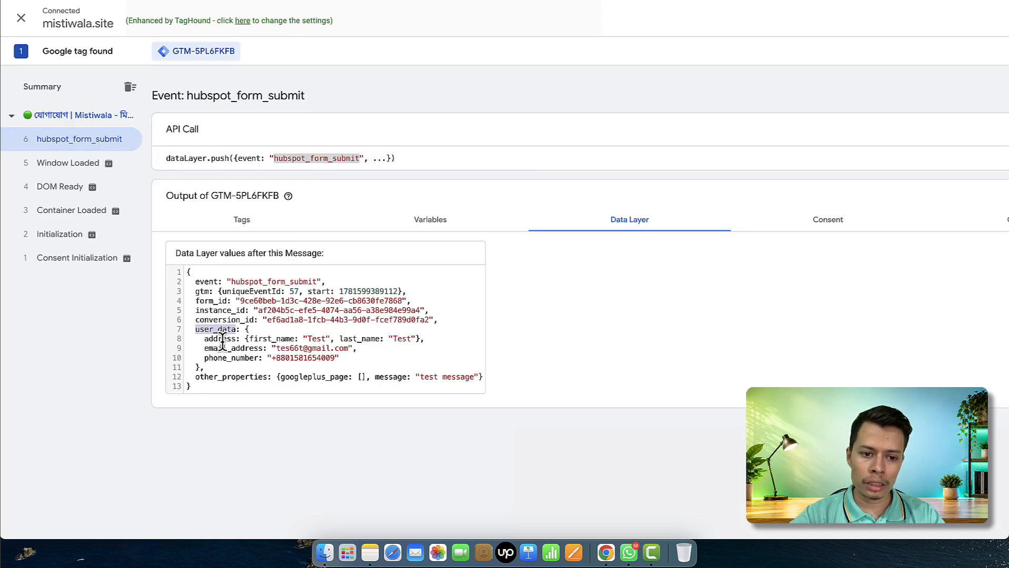
double_click(222, 339)
key("super+c")
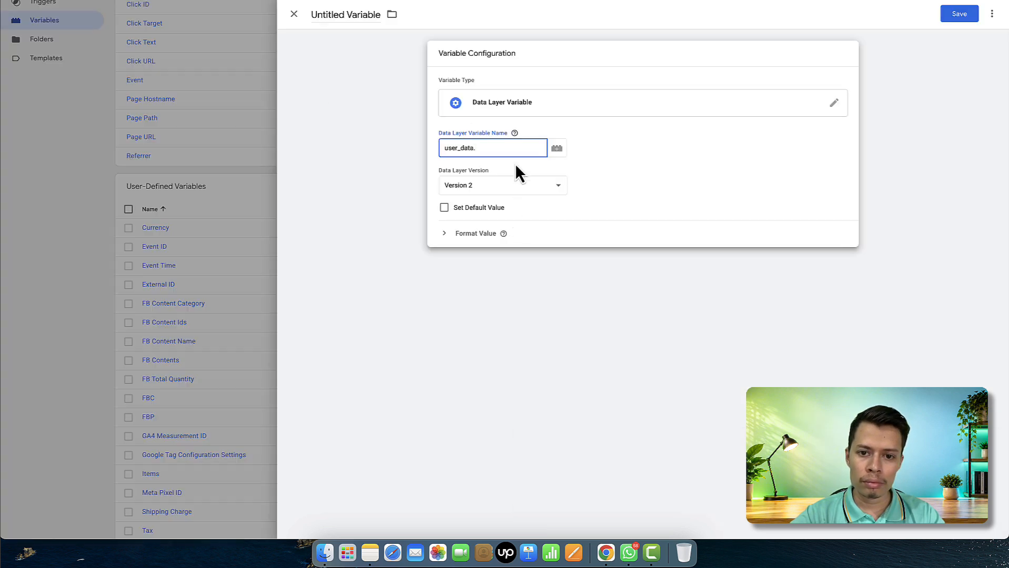
left_click(503, 150)
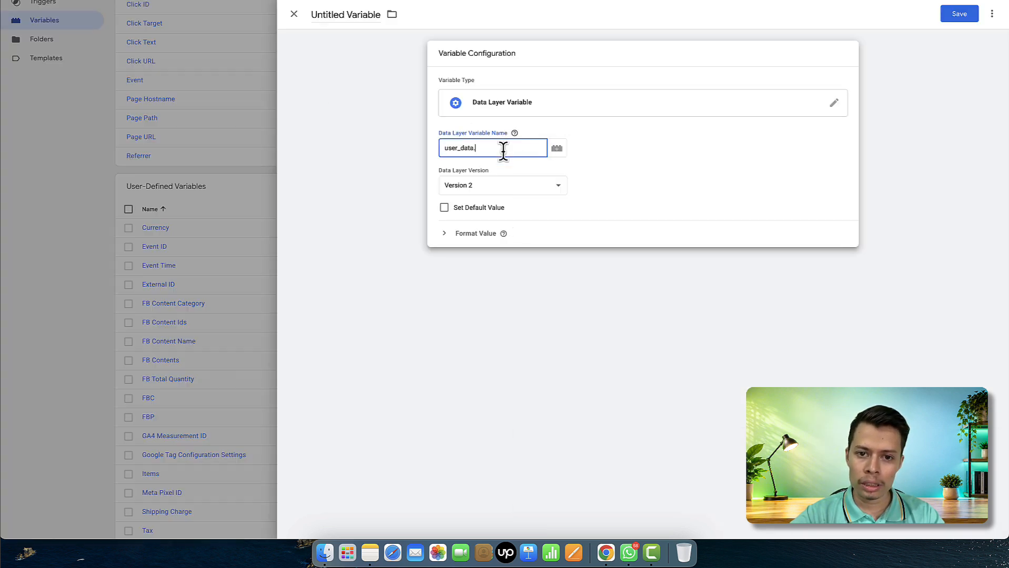
key("super+v")
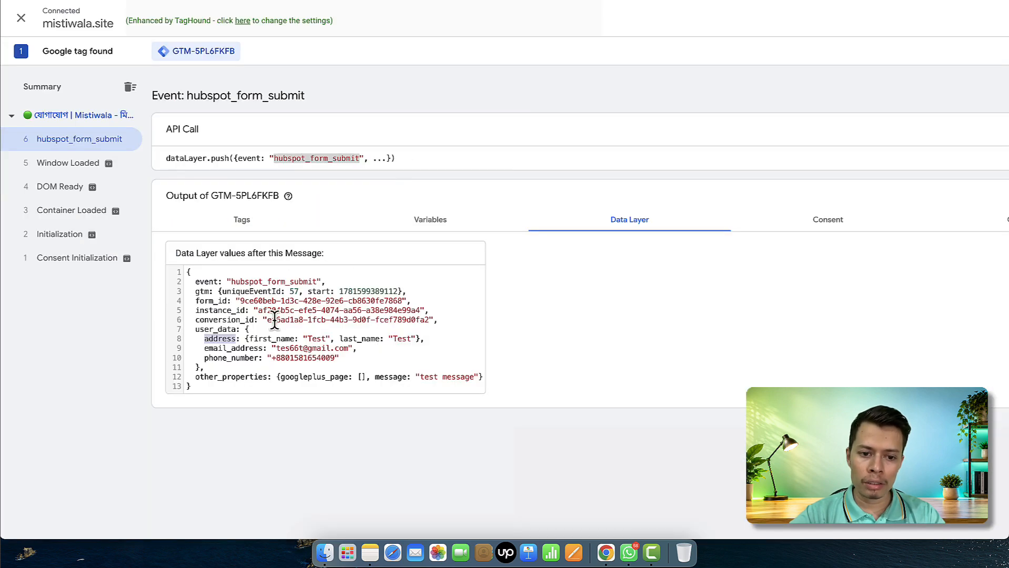
double_click(273, 338)
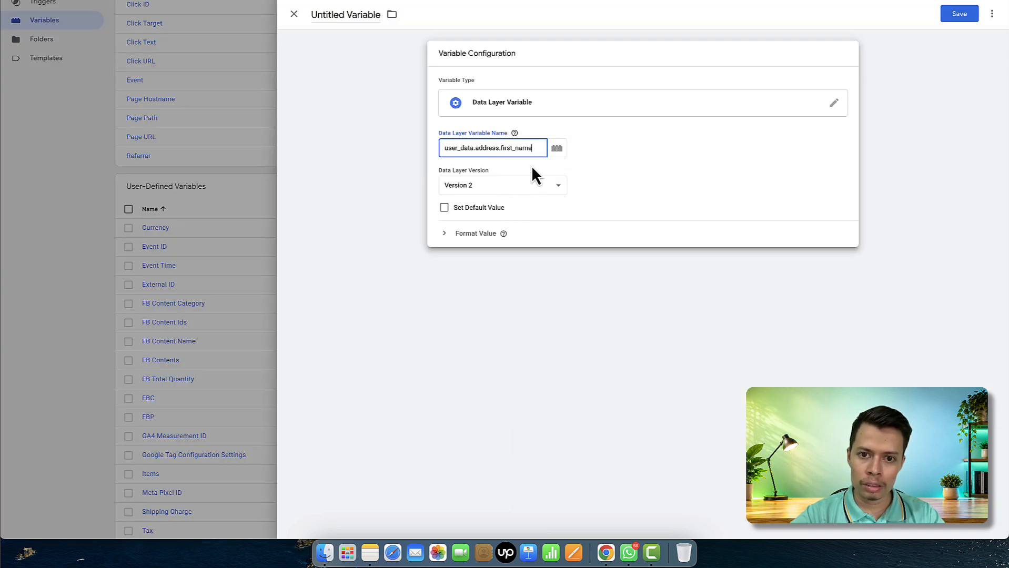
Title the variable 'User data - First name | Hubspot form' and save it
left_click(371, 14)
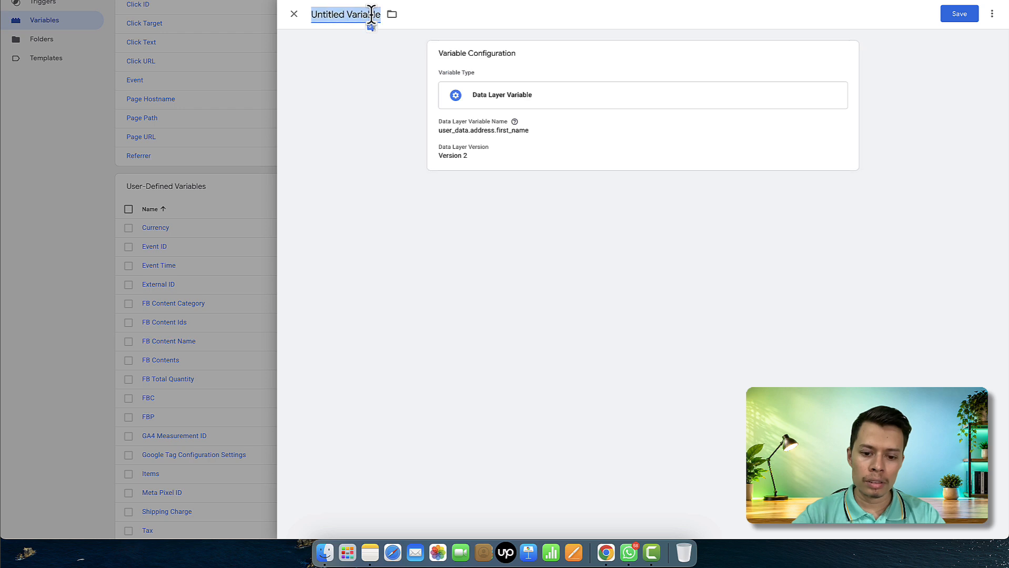
type("H")
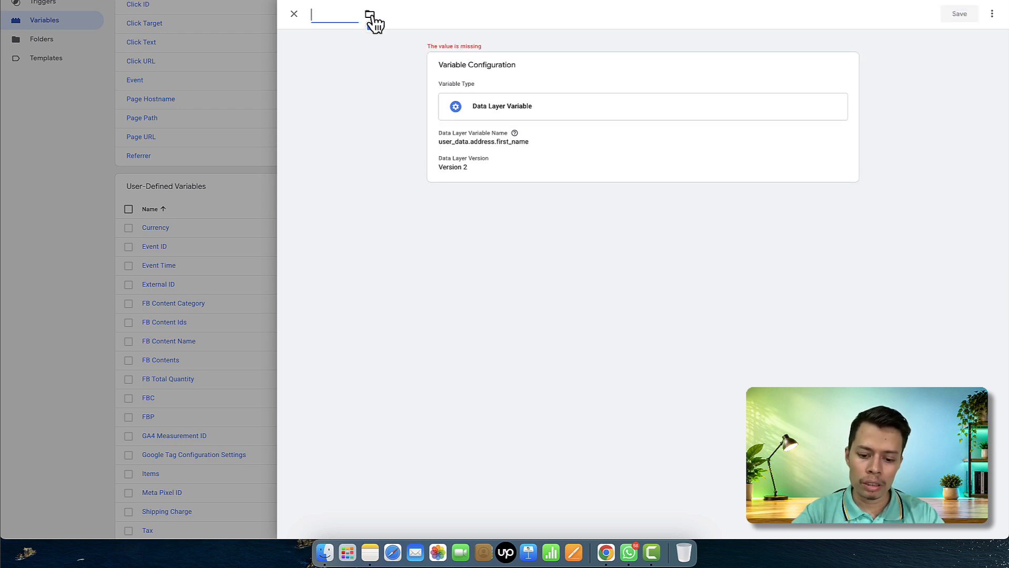
type("User")
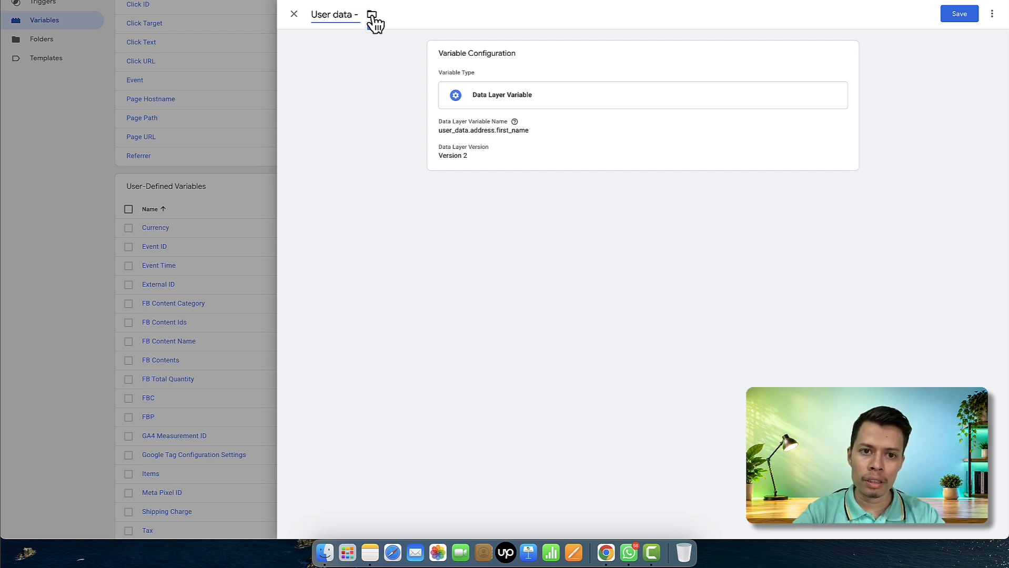
type("data - Hubspot form")
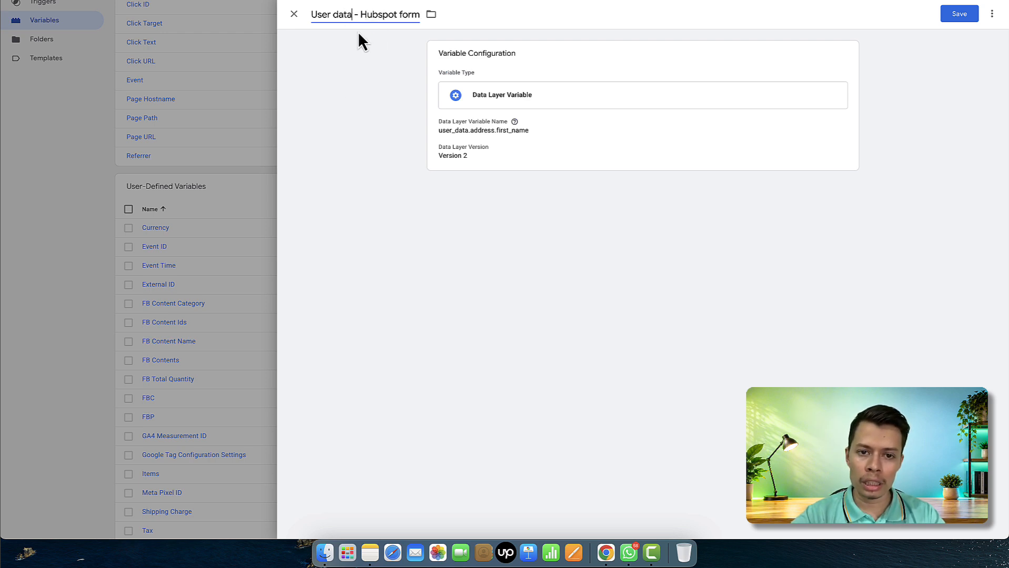
type("- ")
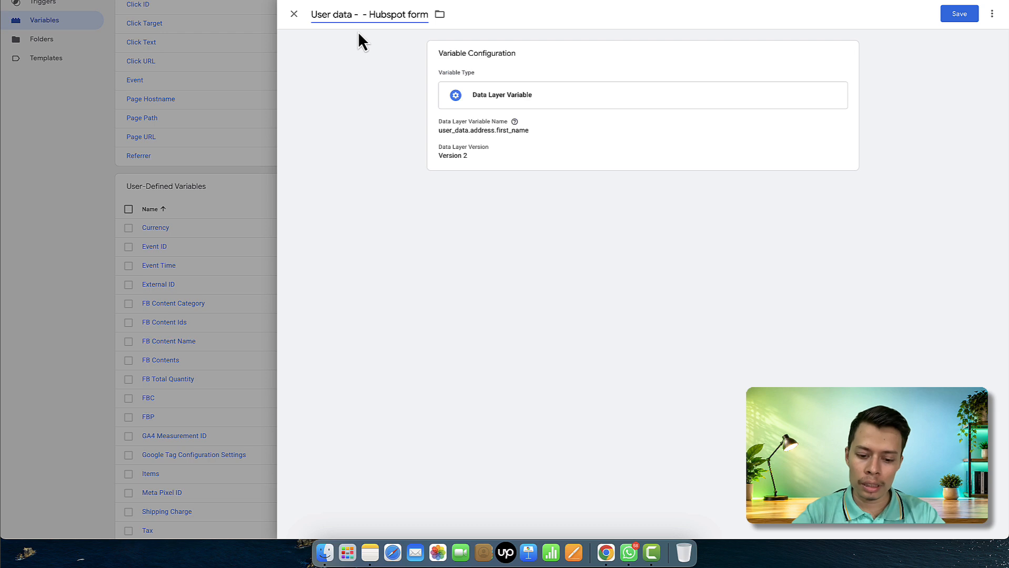
type("First name")
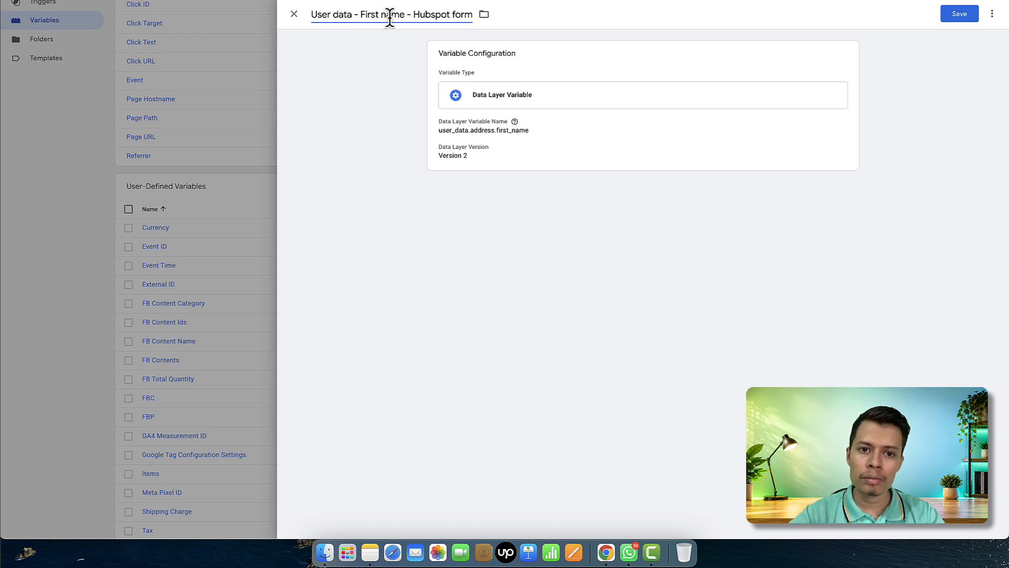
key("BackSpace")
key("BackSpace")
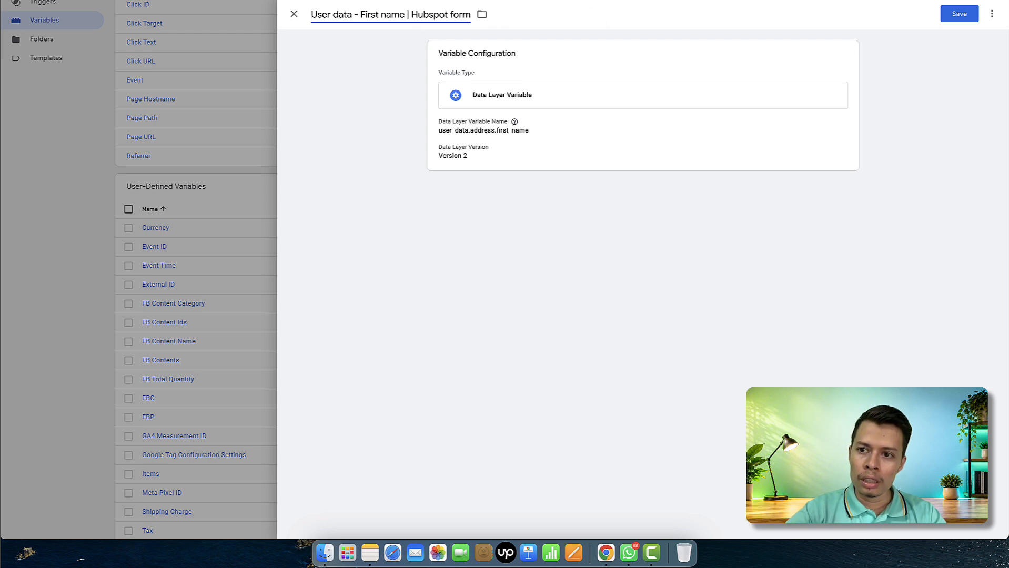
left_click(959, 16)
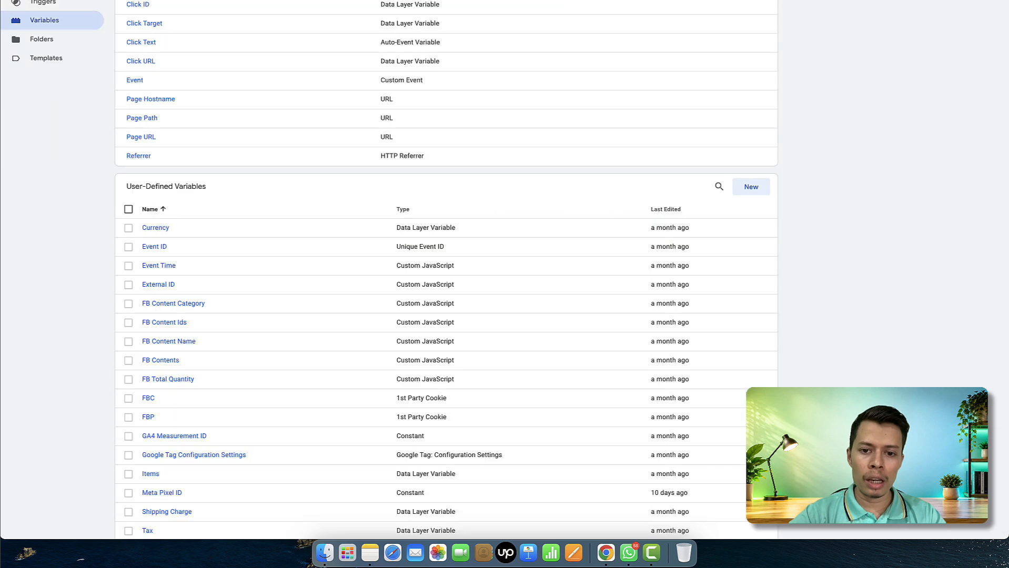
scroll(469, 136, "up", 5)
left_click(59, 134)
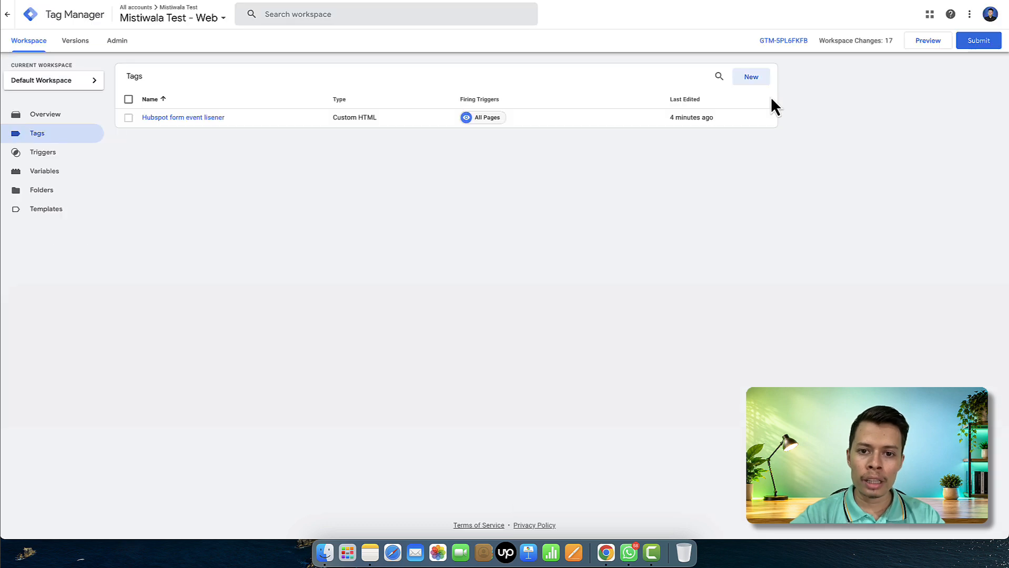
Create a new tag of type Meta Pixel
left_click(749, 76)
left_click(502, 134)
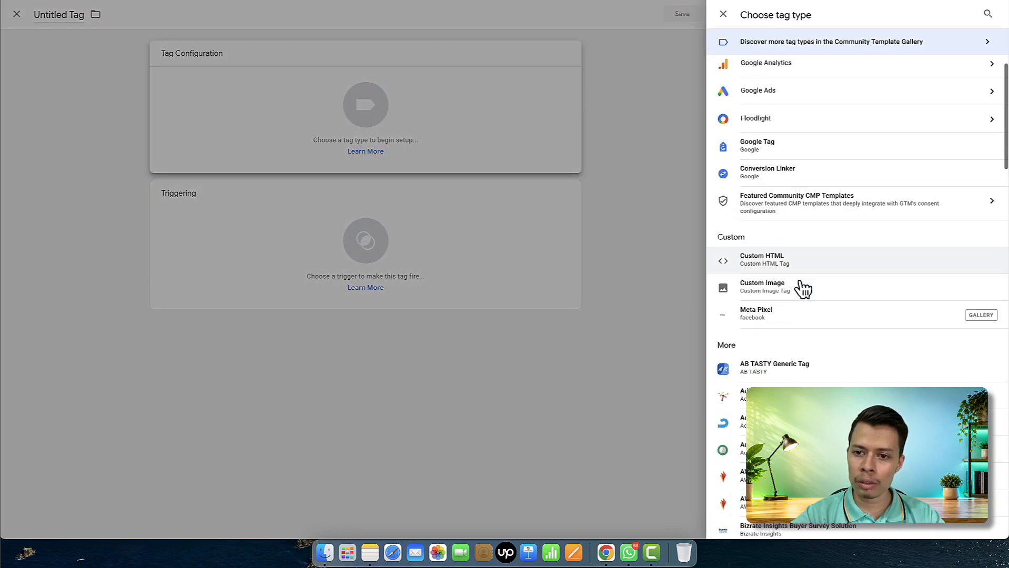
left_click(768, 100)
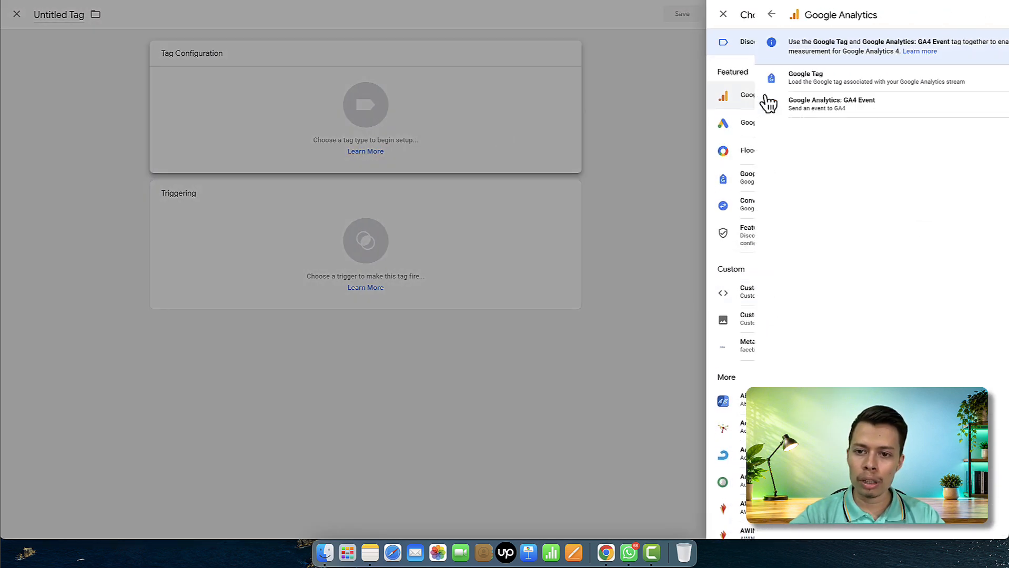
left_click(724, 17)
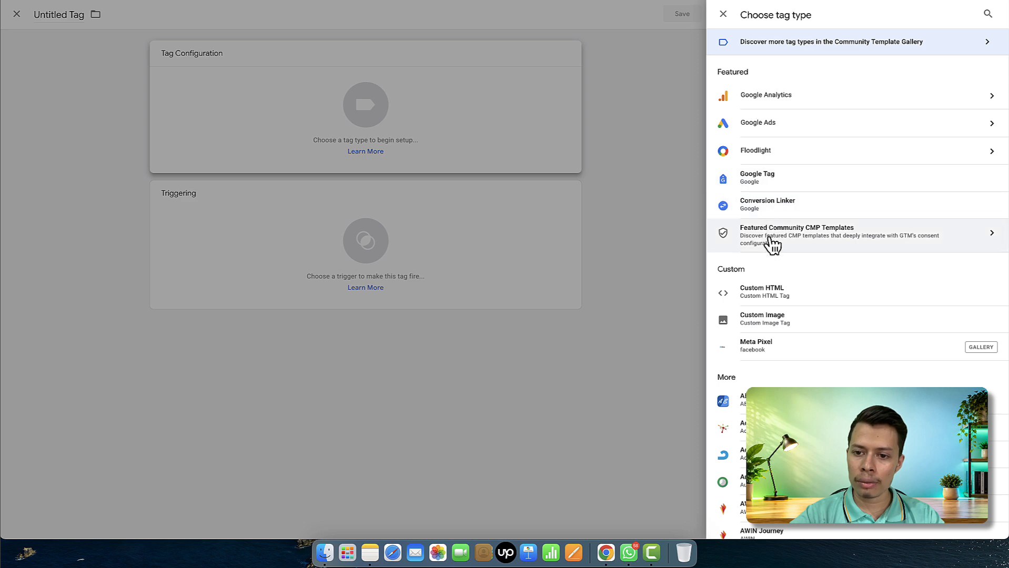
scroll(777, 258, "down", 3)
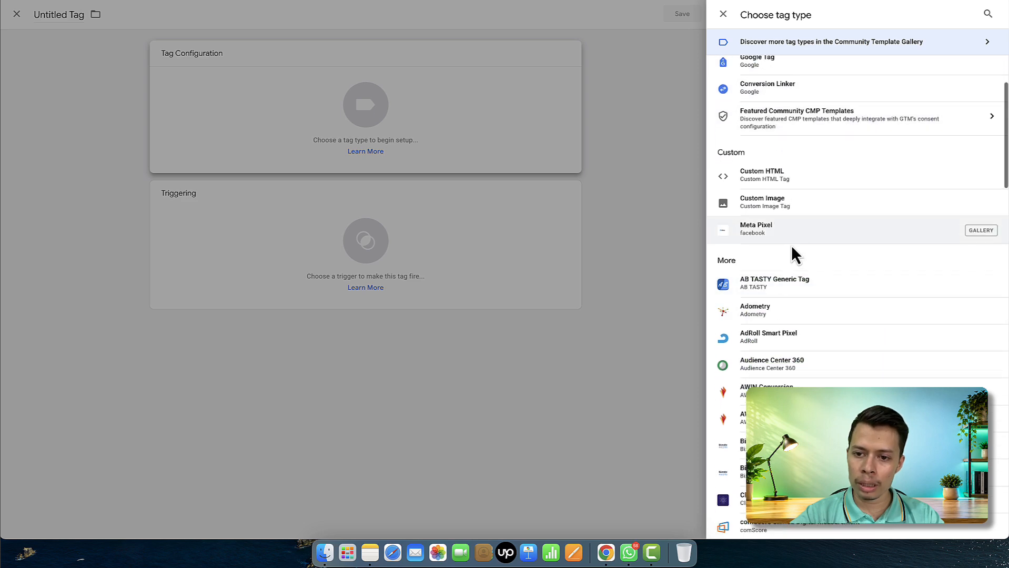
left_click(794, 240)
Use {{Meta Pixel ID}} as the pixel ID and set the standard event to Lead
left_click(513, 169)
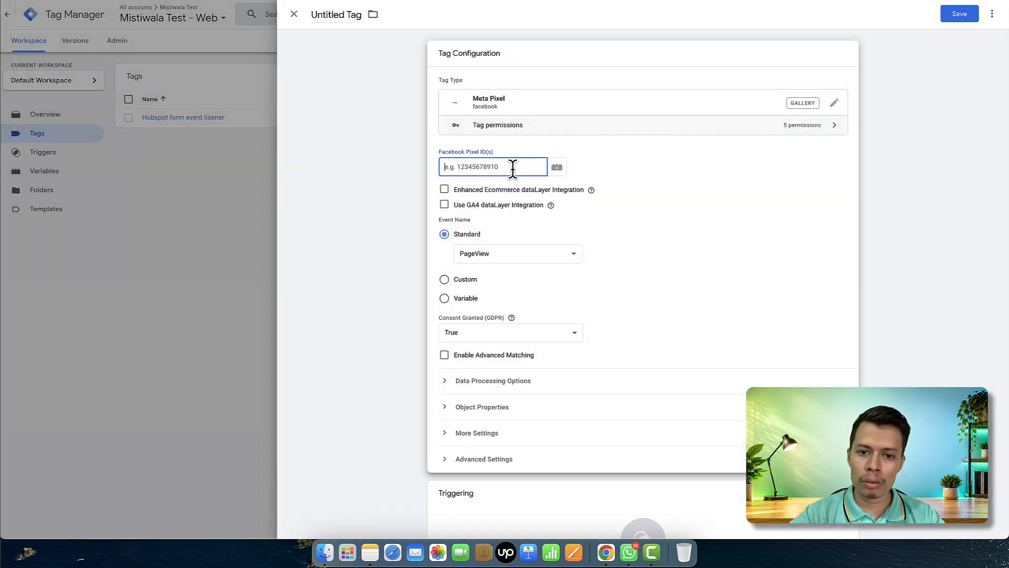
left_click(557, 167)
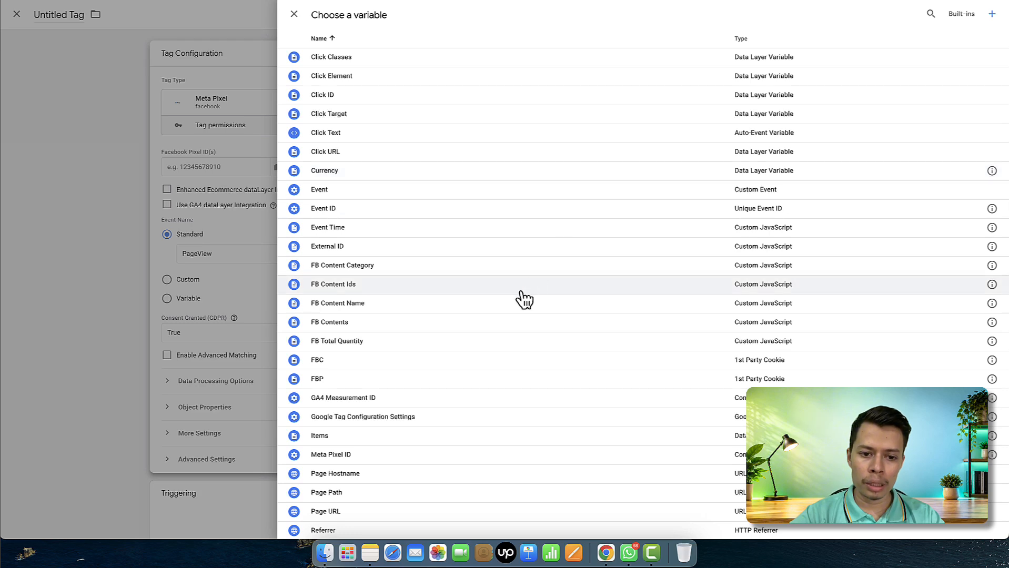
scroll(520, 294, "down", 2)
left_click(408, 383)
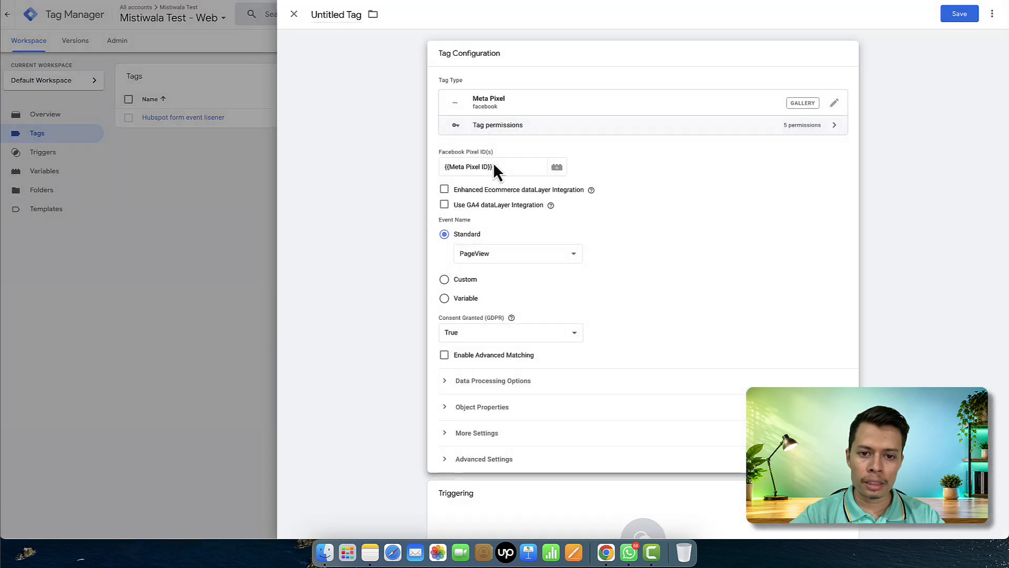
left_click(513, 252)
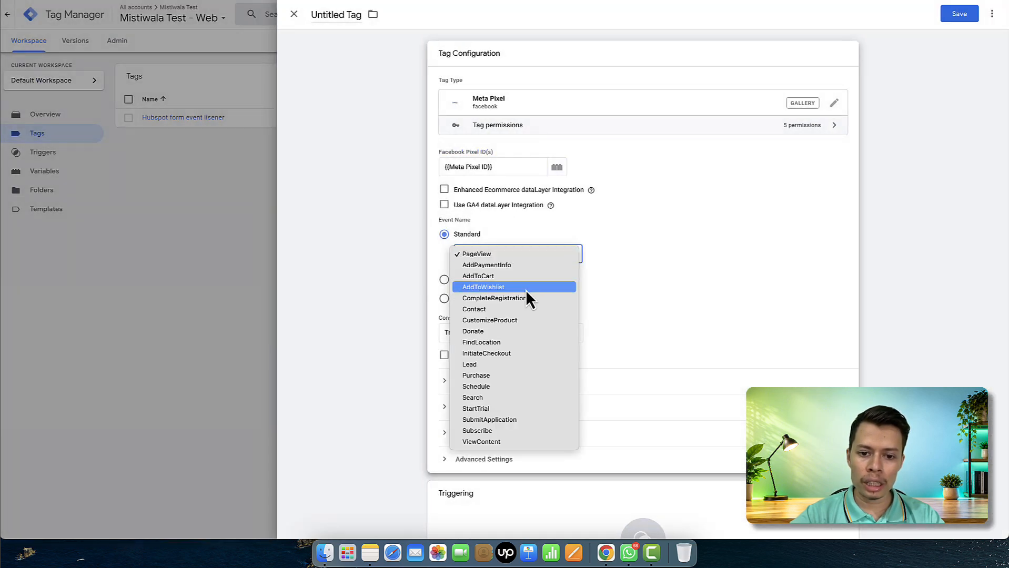
left_click(514, 364)
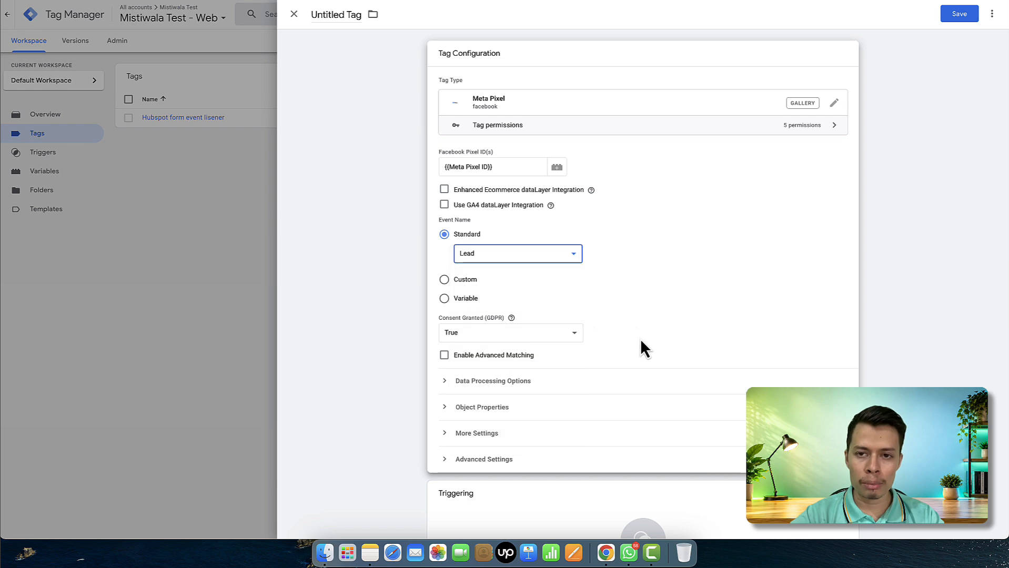
Fire the tag on the Hubspot form submit trigger
scroll(640, 350, "down", 2)
left_click(491, 499)
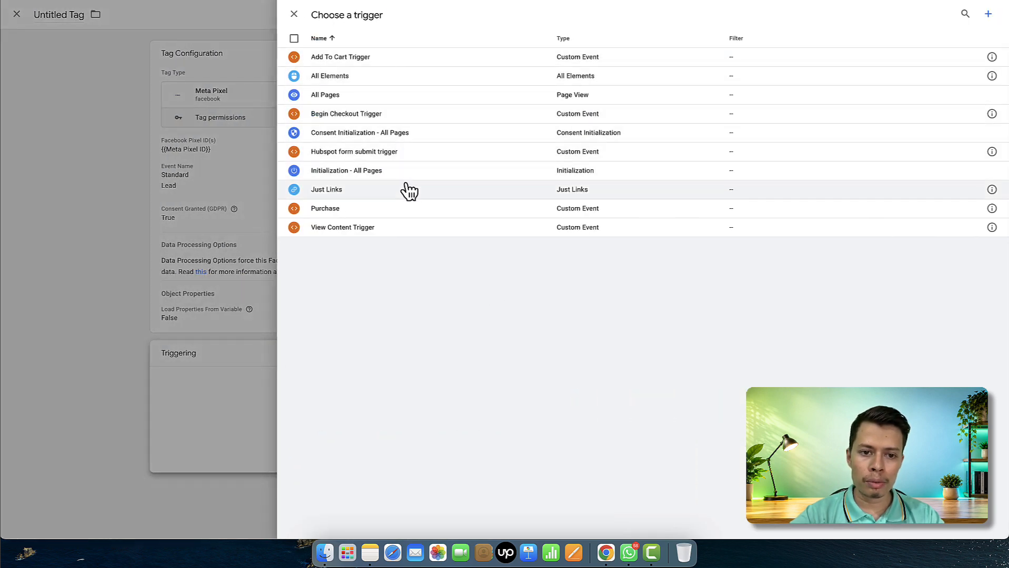
left_click(398, 156)
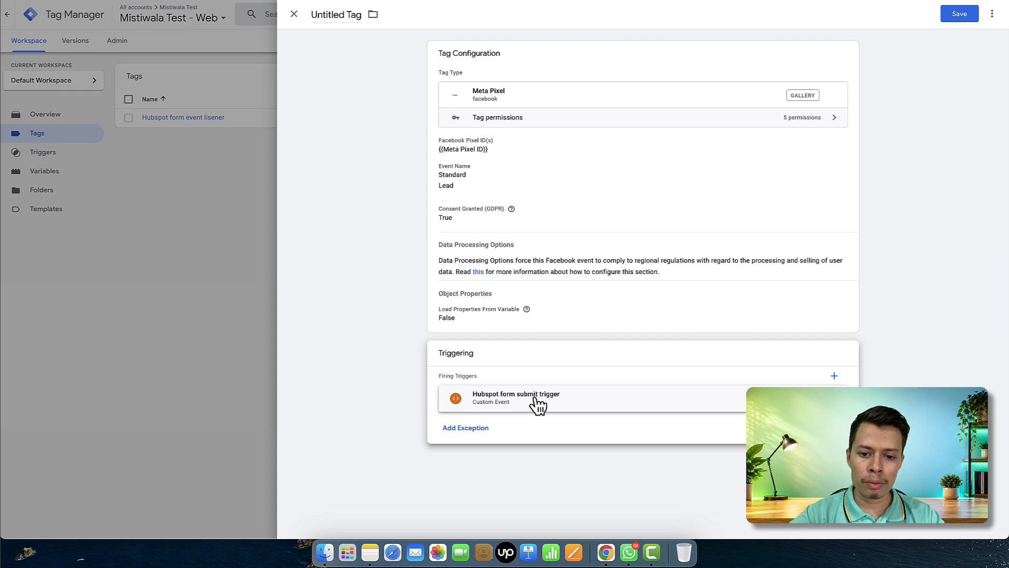
left_click(592, 196)
scroll(519, 365, "down", 1)
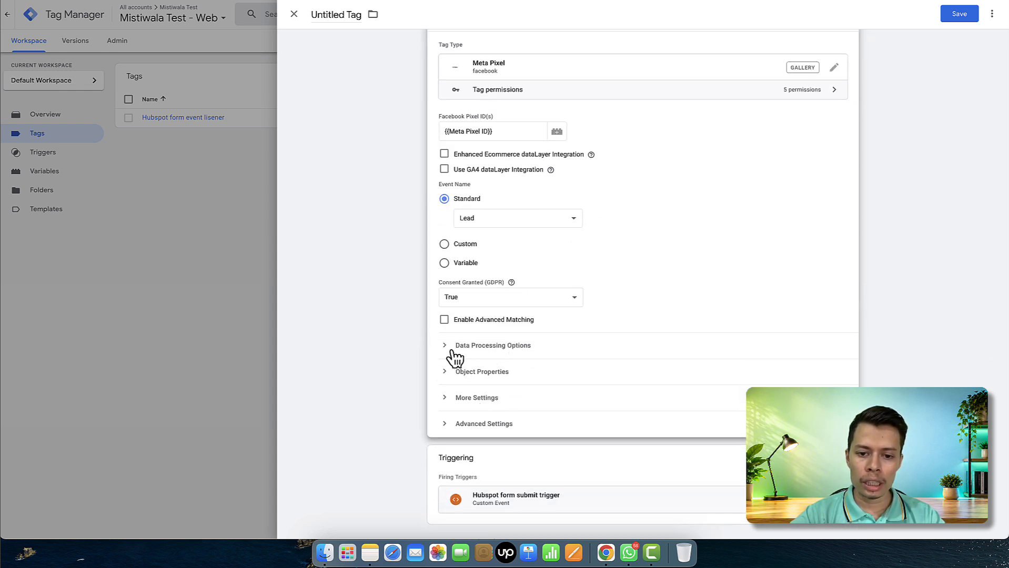
Enable advanced matching with First Name mapped to {{User data - First name | Hubspot form}}
left_click(445, 320)
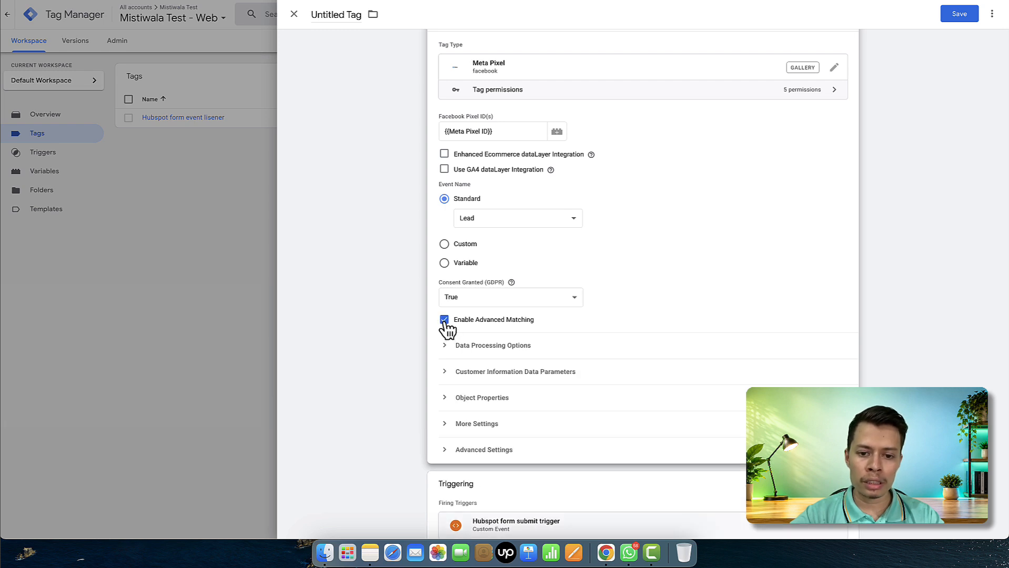
left_click(507, 373)
scroll(520, 418, "down", 2)
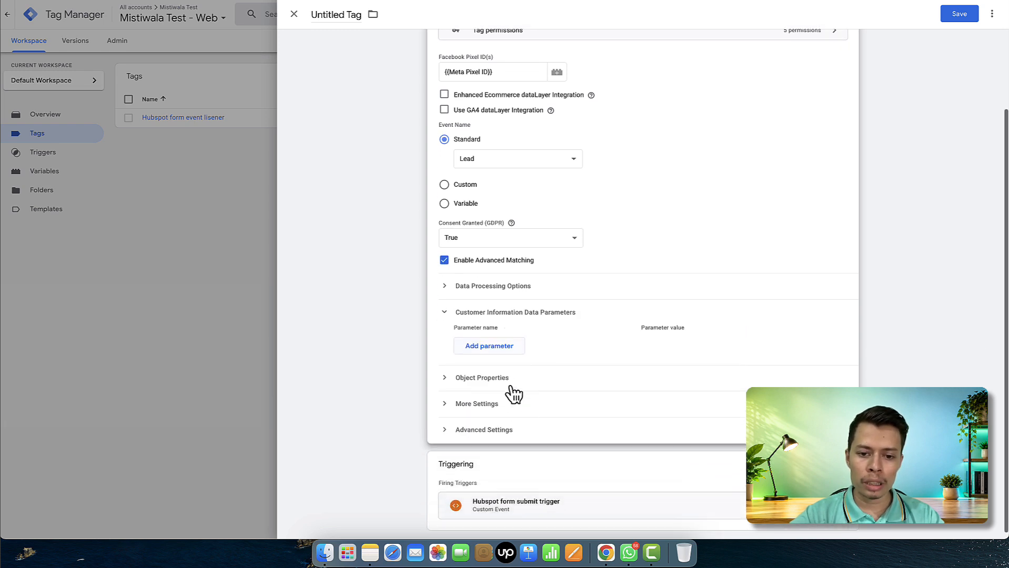
left_click(491, 347)
left_click(530, 345)
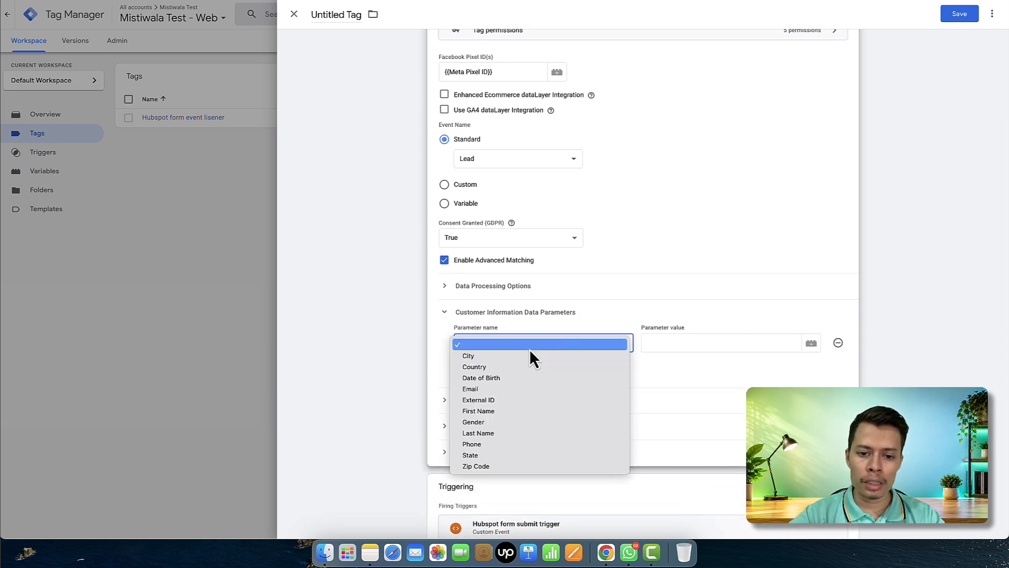
left_click(516, 412)
left_click(653, 345)
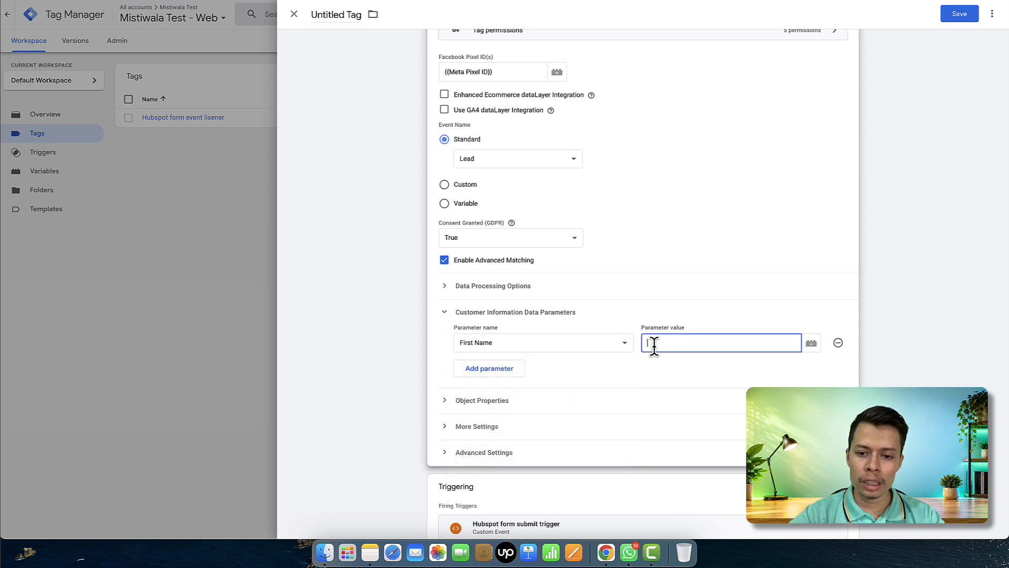
type("{{")
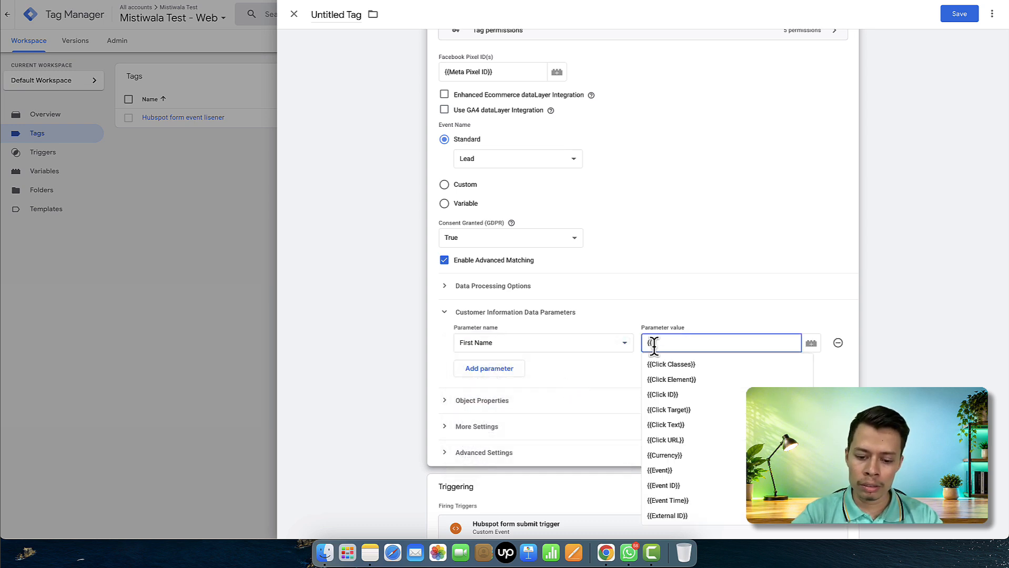
type("hub")
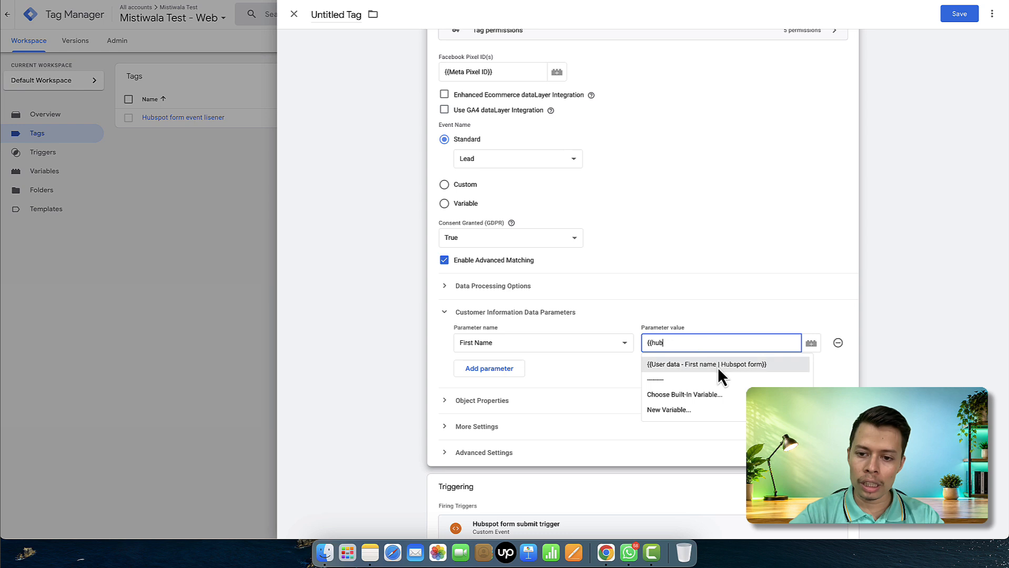
left_click(718, 368)
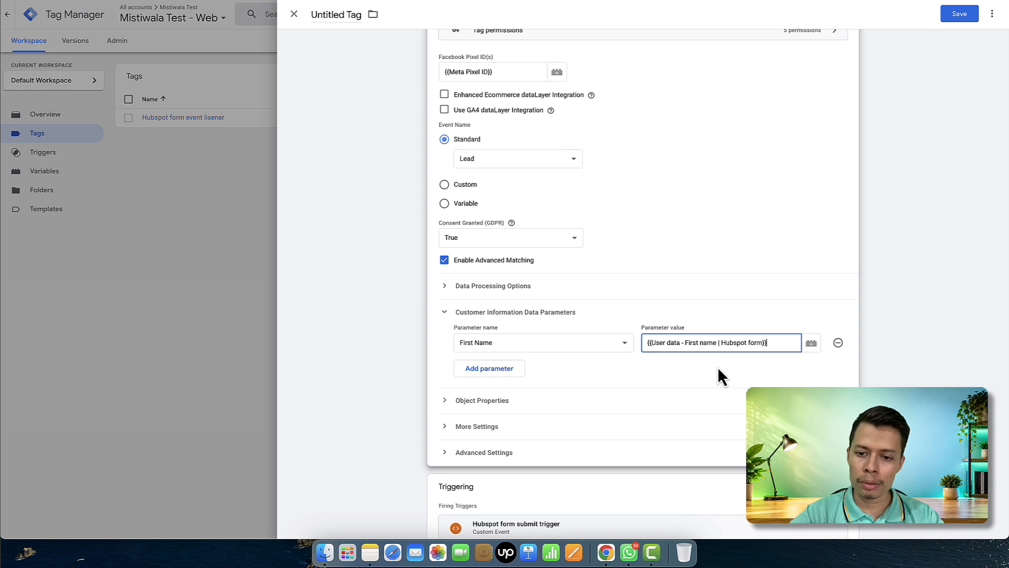
left_click(489, 371)
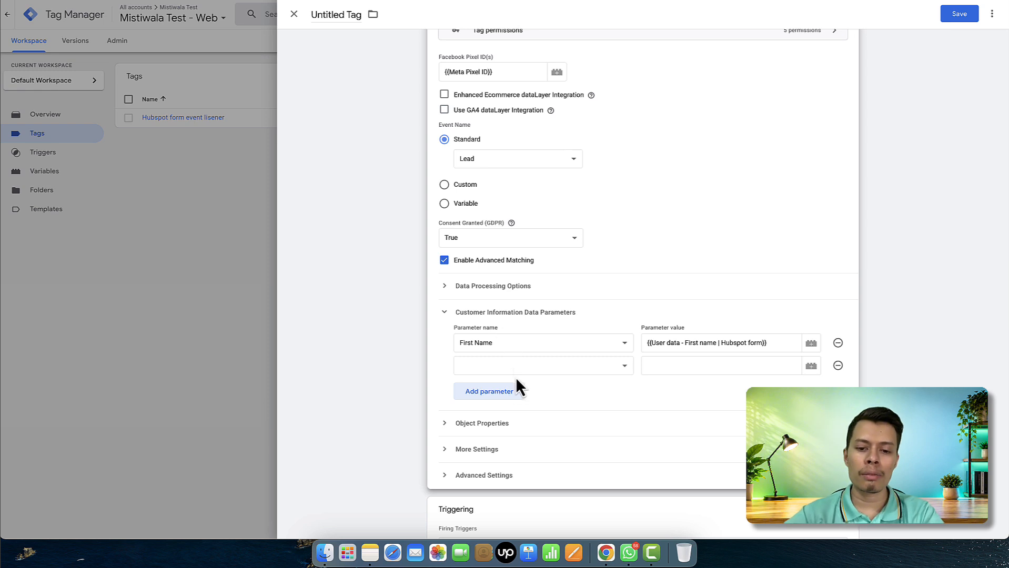
left_click(839, 365)
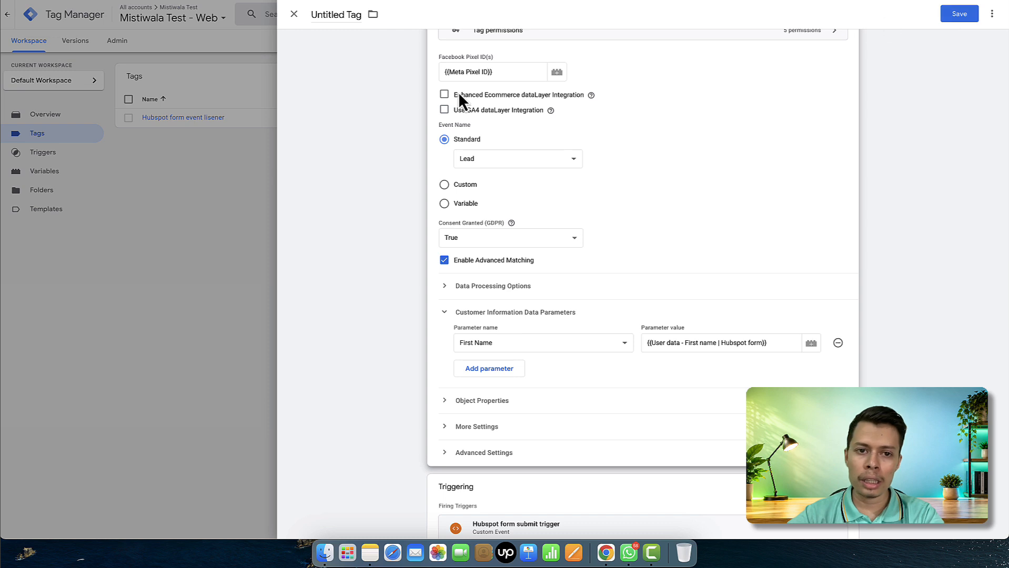
left_click(337, 12)
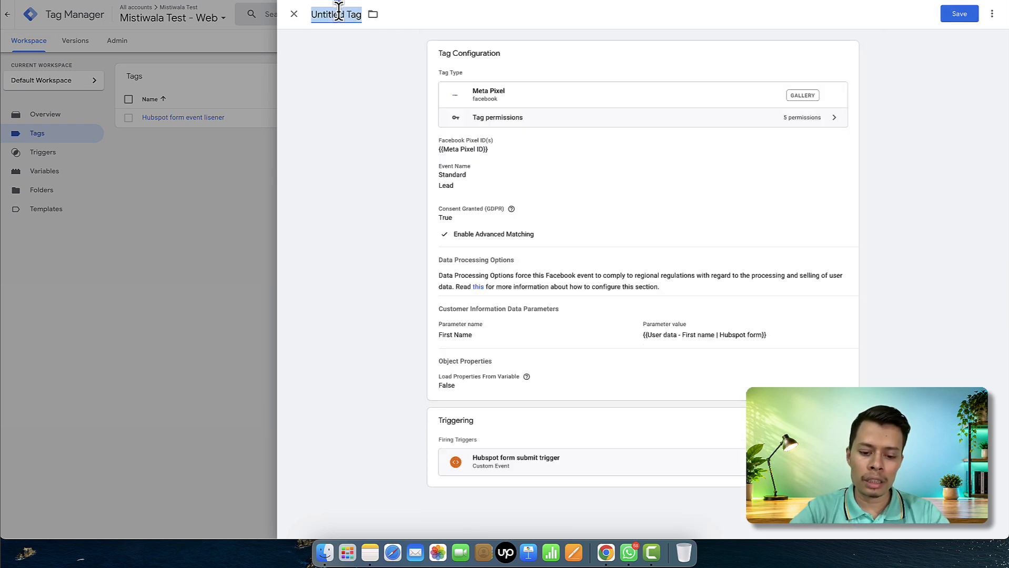
Save the tag as 'facebook pixel - Lead event' and close the Tag Assistant and test pages
type("facebook pixel - Lead event")
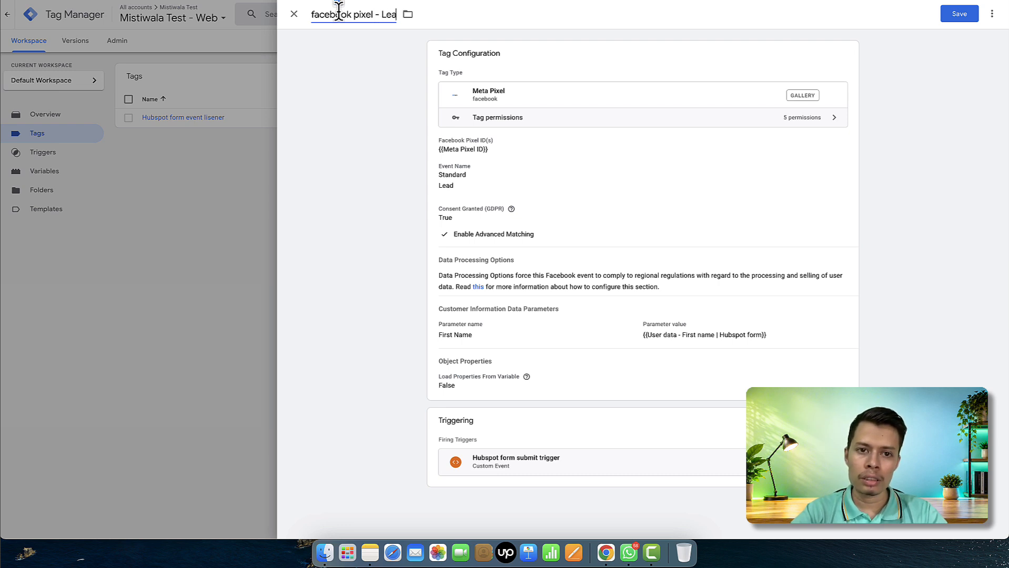
left_click(965, 20)
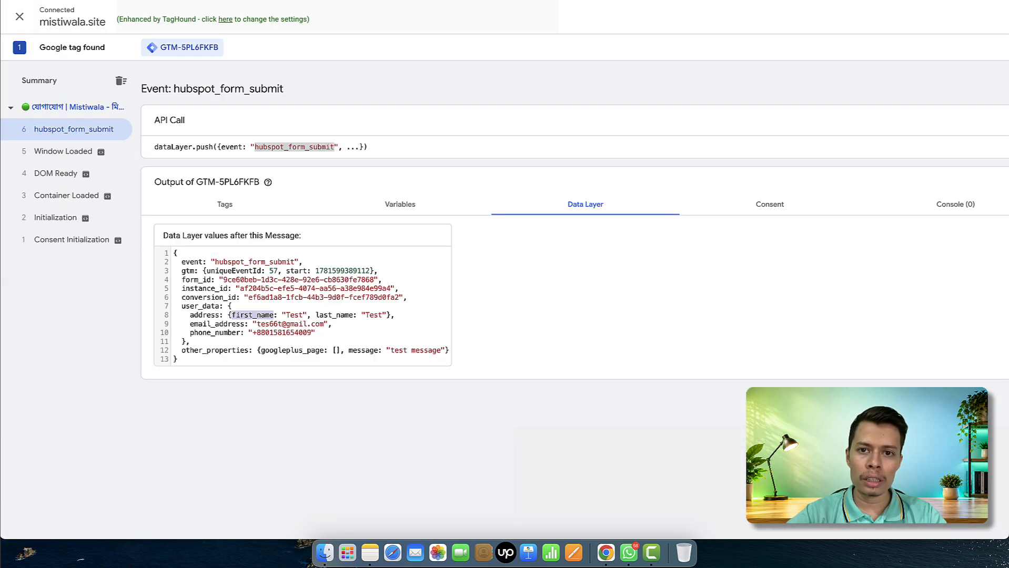
key("super+w")
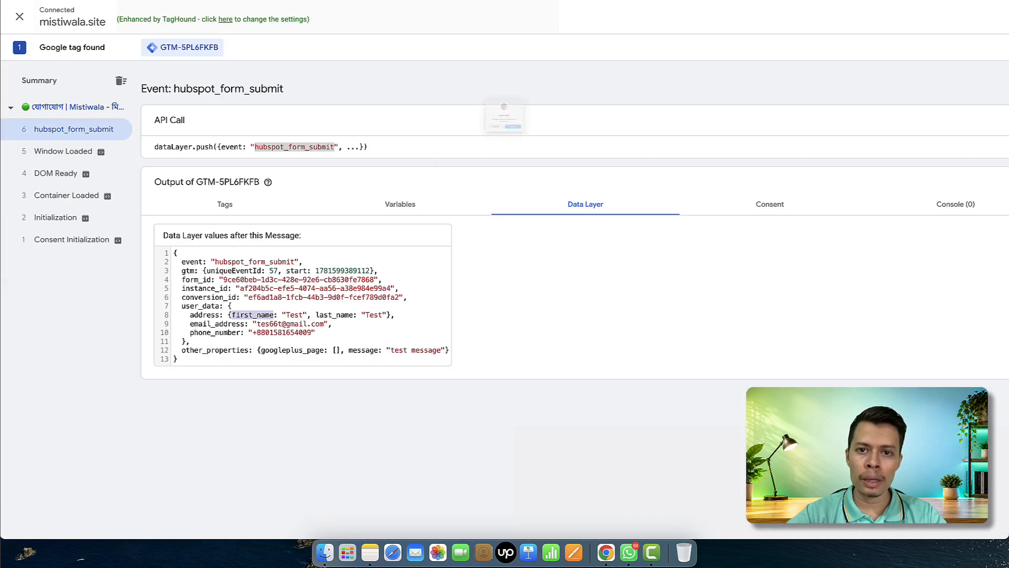
key("Return")
key("super+w")
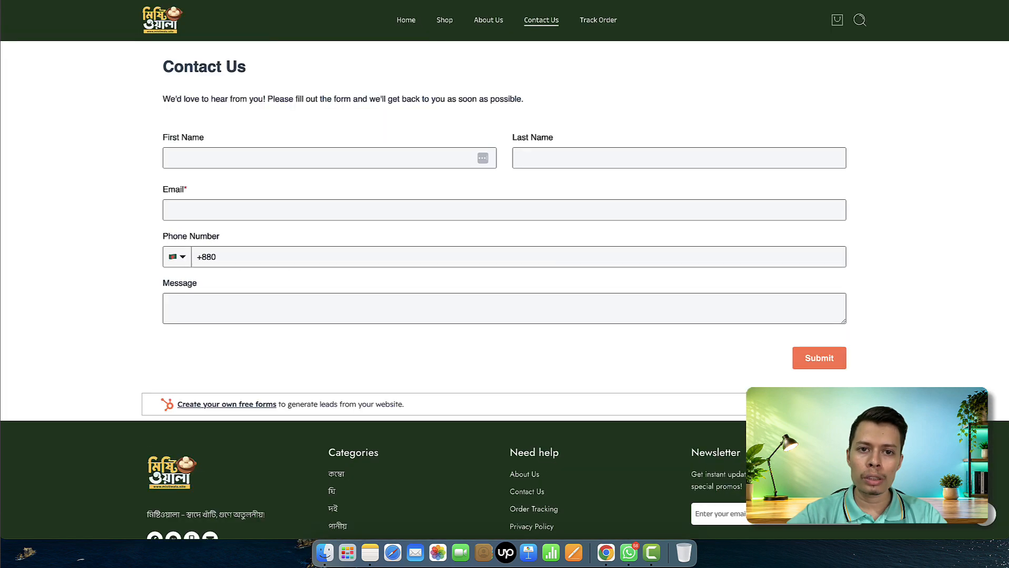
key("super+w")
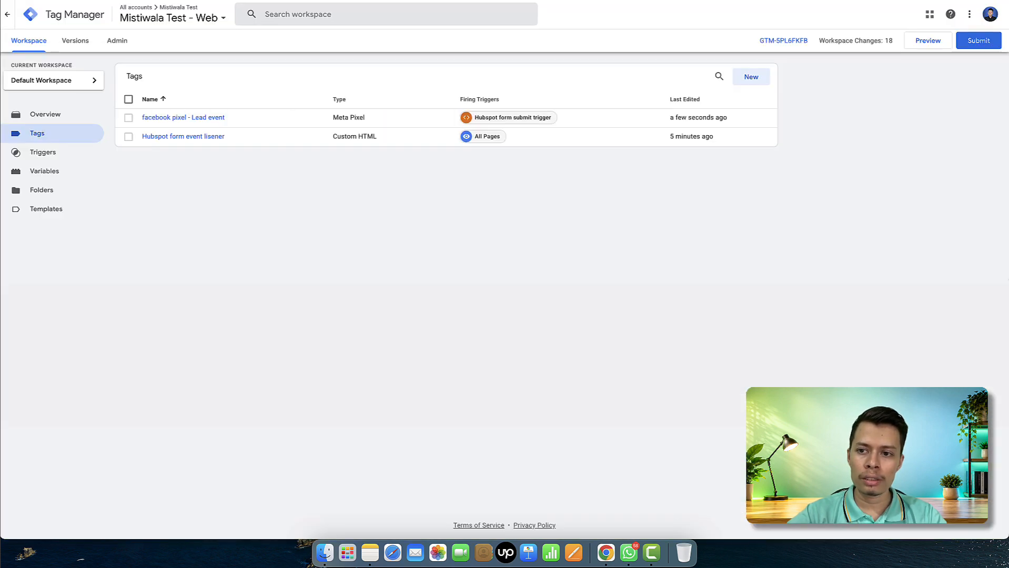
left_click(928, 44)
left_click(786, 0)
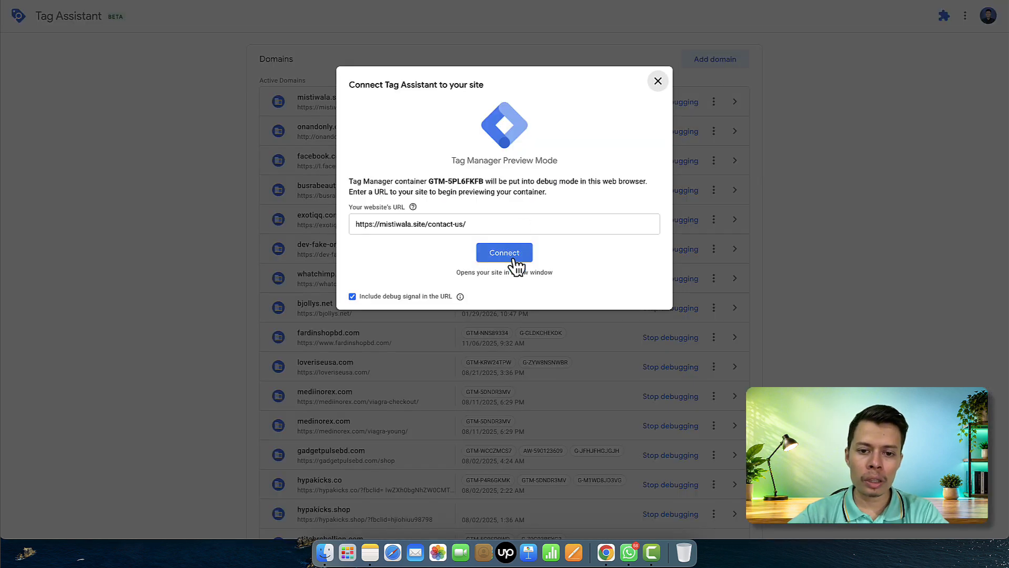
left_click(514, 259)
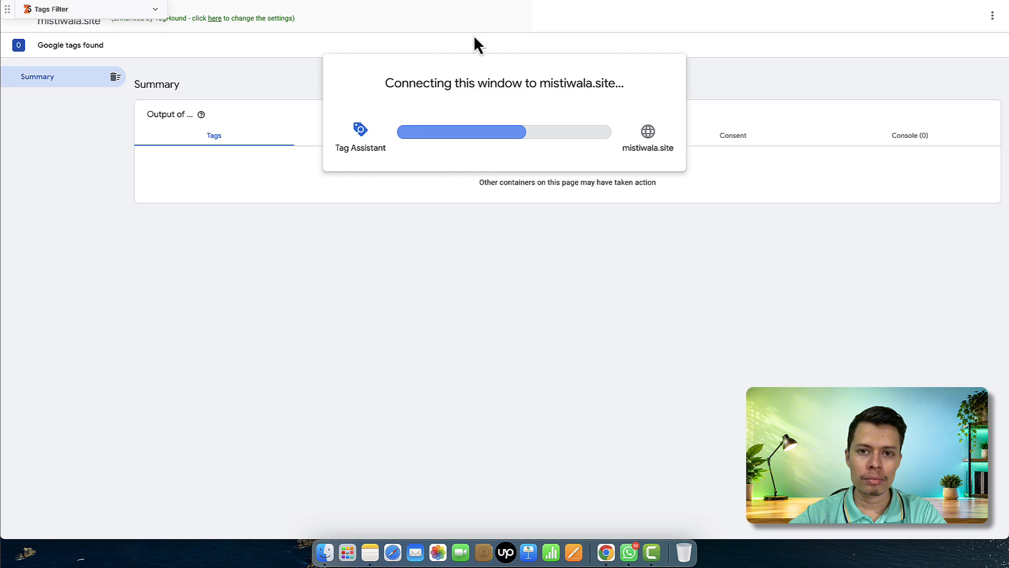
left_click(513, 203)
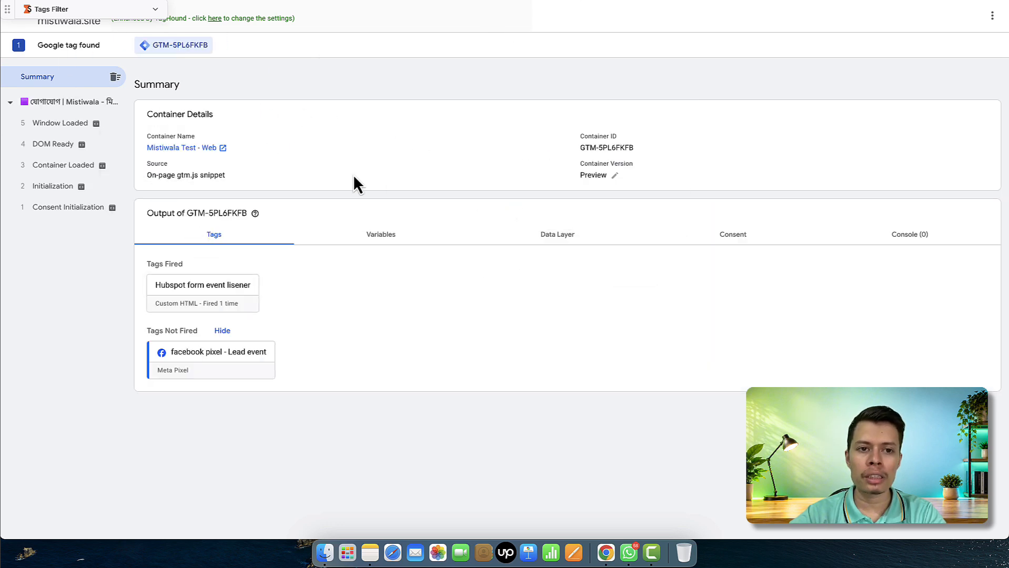
Autofill the contact form's name and phone, then type a test e-mail address
left_click(605, 1)
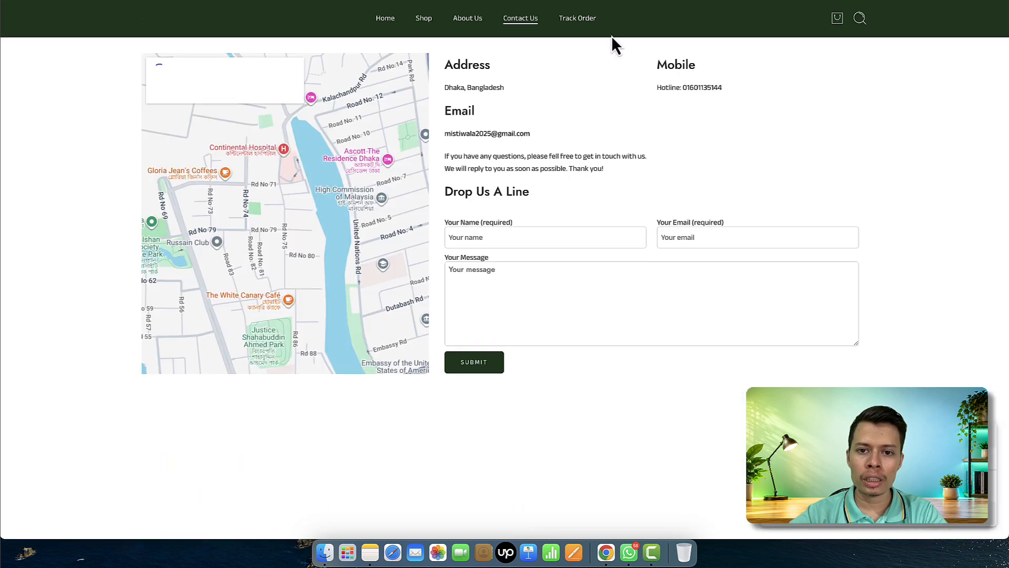
scroll(504, 255, "down", 8)
left_click(369, 136)
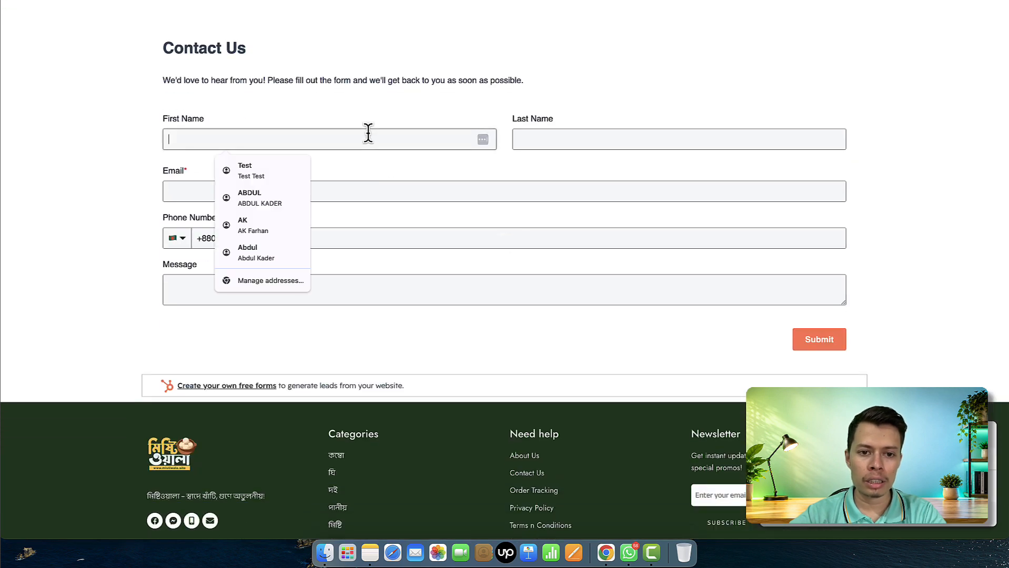
left_click(280, 197)
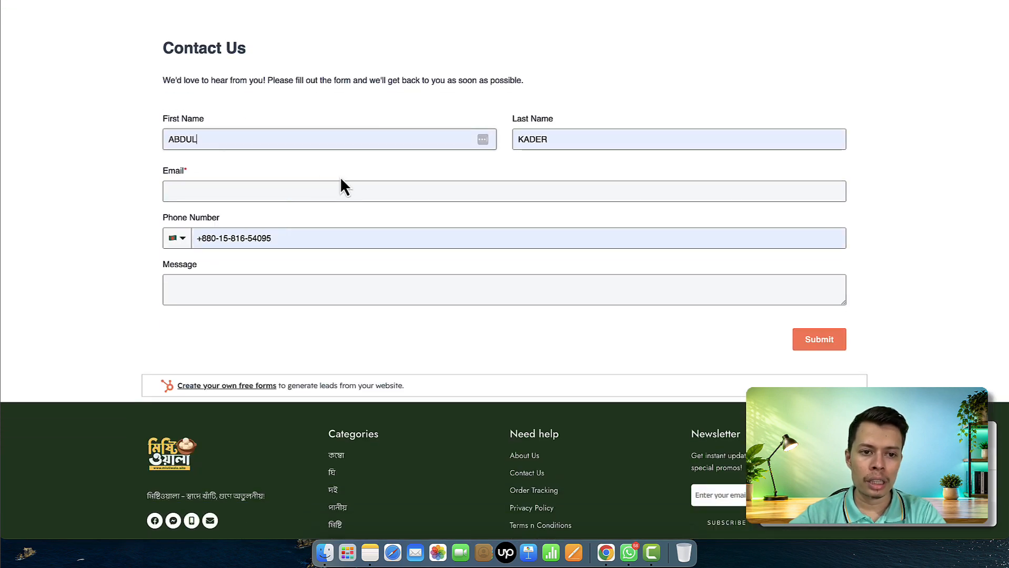
left_click(343, 187)
left_click(318, 187)
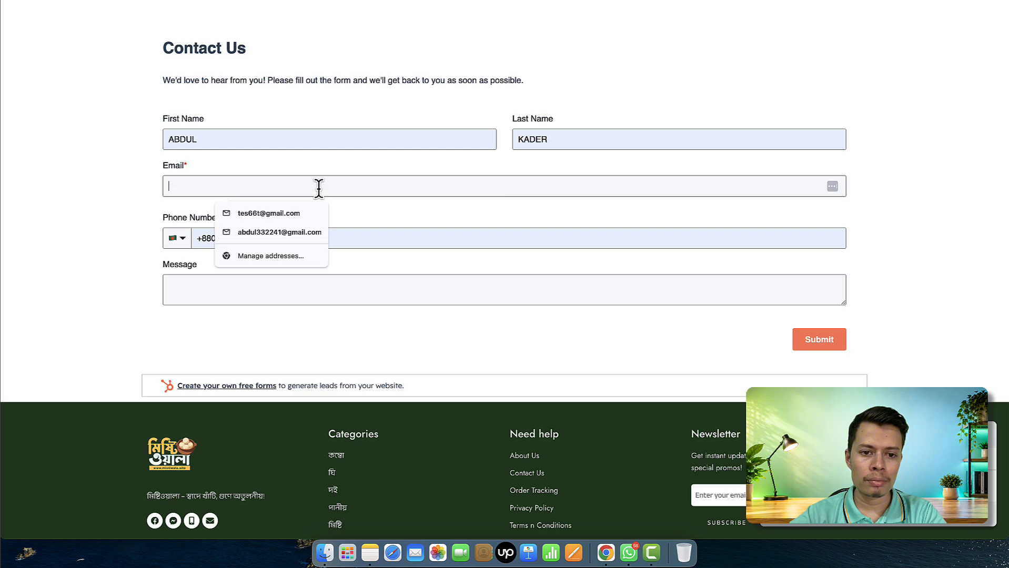
left_click(290, 185)
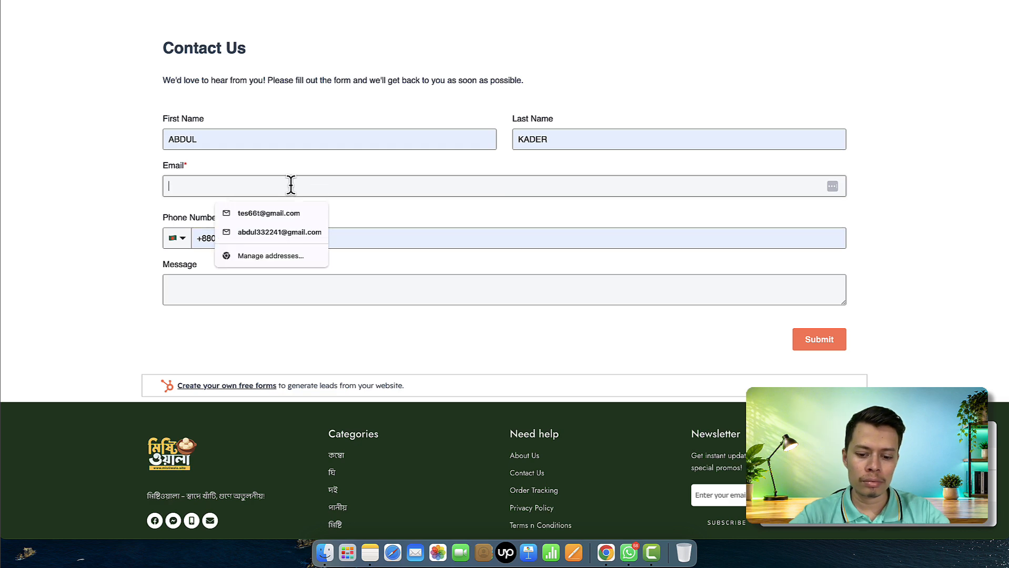
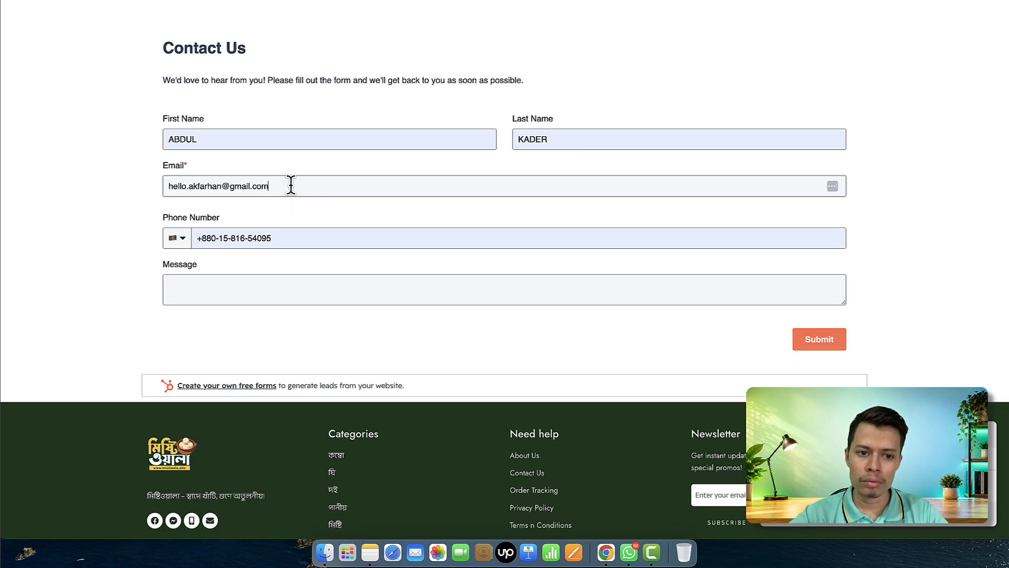
Enter 'test message' as the message, submit the form, and return to Tag Assistant
left_click(307, 286)
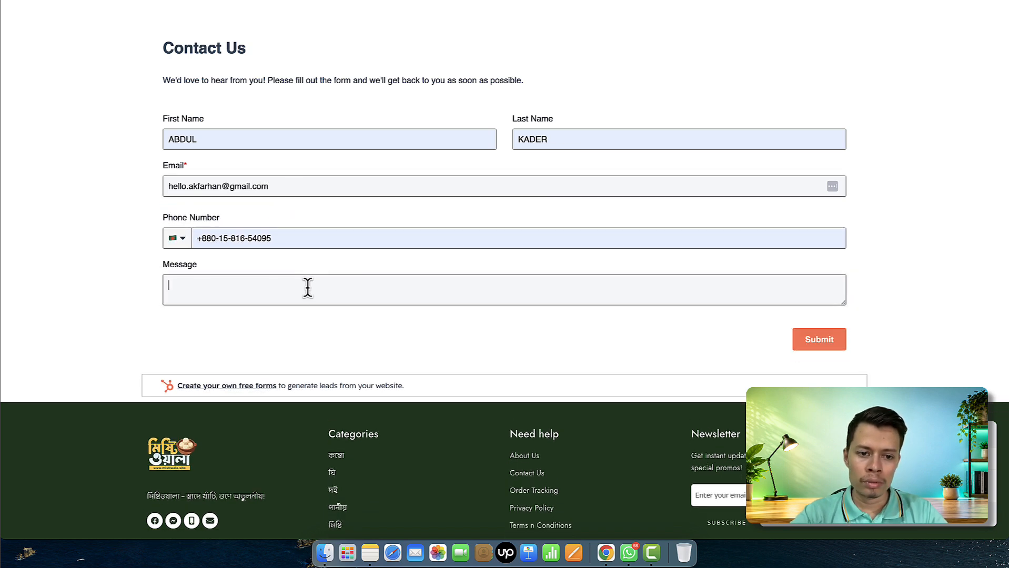
type("test message")
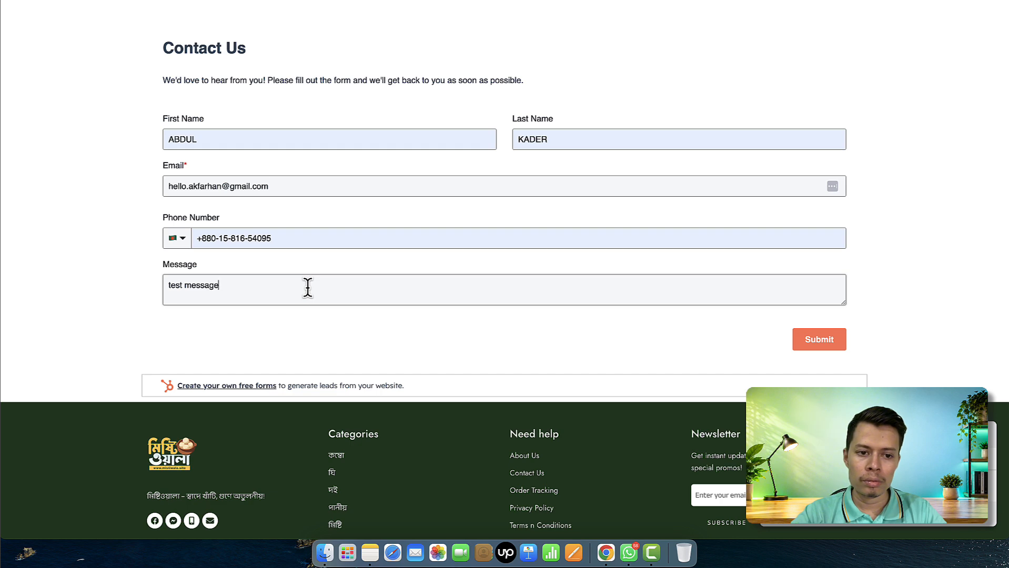
left_click(835, 342)
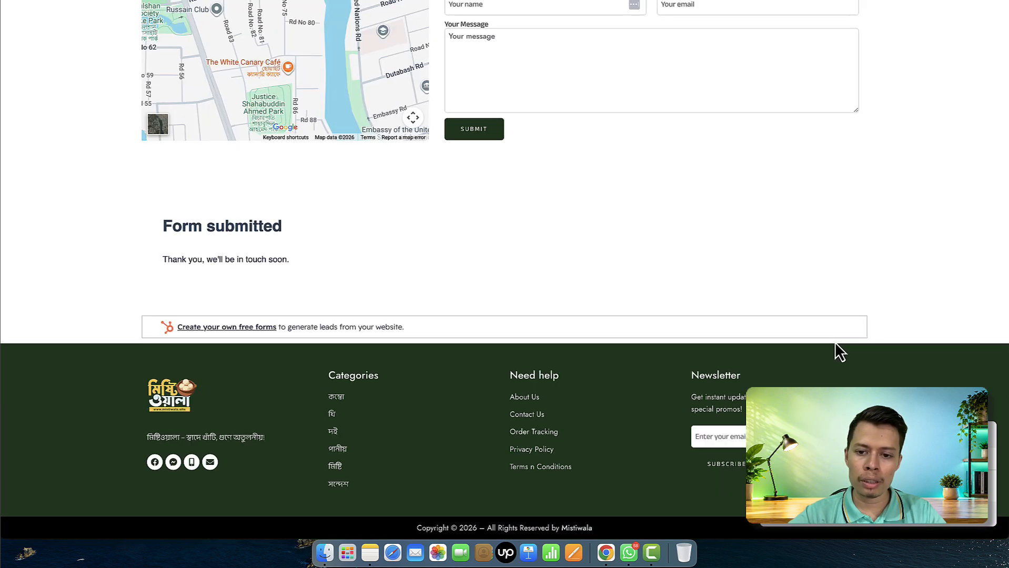
key("ctrl+shift+Tab")
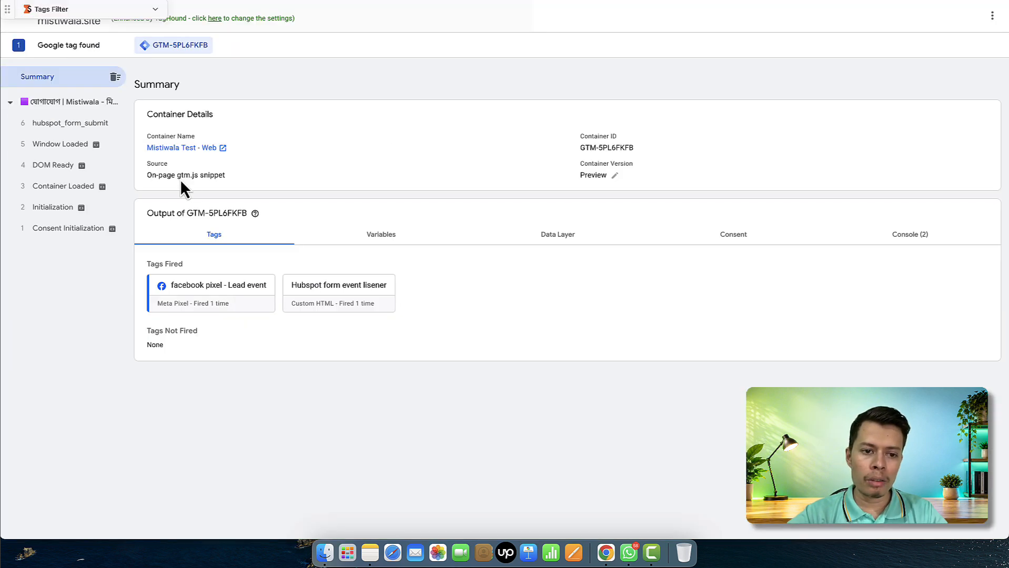
Review the hubspot_form_submit event's captured variables and data layer values
left_click(70, 124)
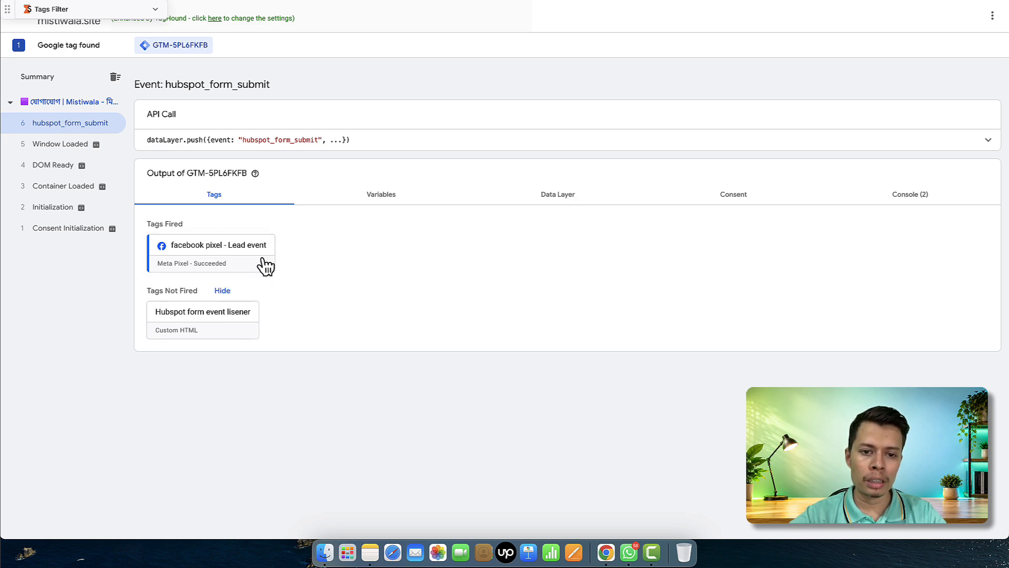
left_click(405, 202)
scroll(332, 359, "down", 10)
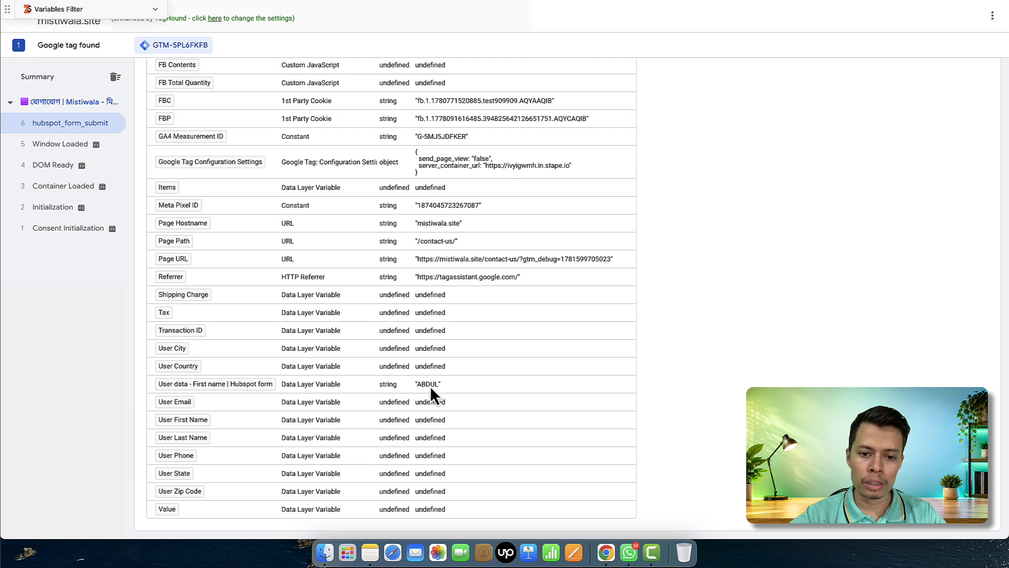
scroll(430, 384, "up", 10)
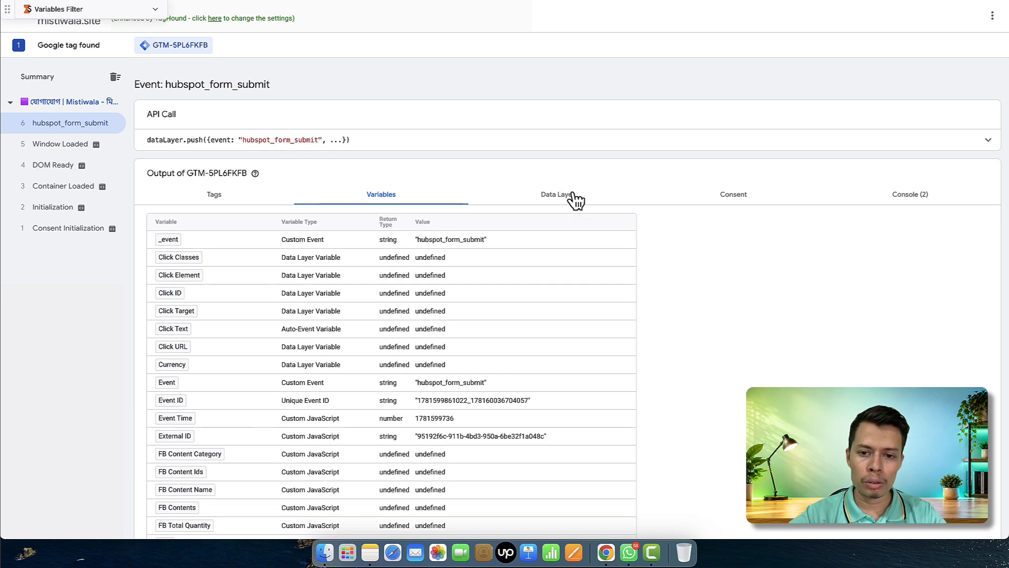
left_click(575, 199)
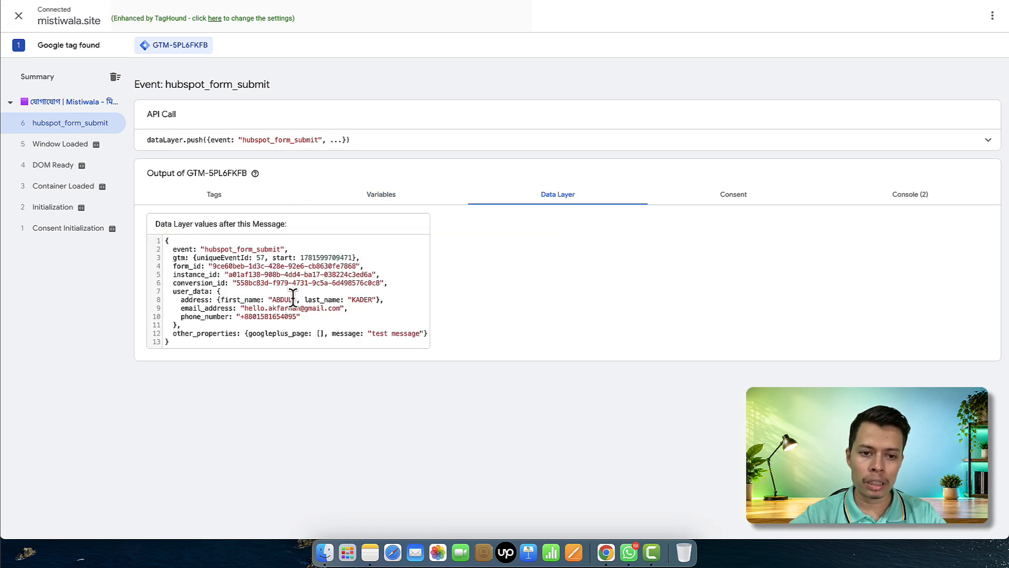
Inspect all properties of the fired facebook pixel - Lead event tag, then close its details
left_click(224, 200)
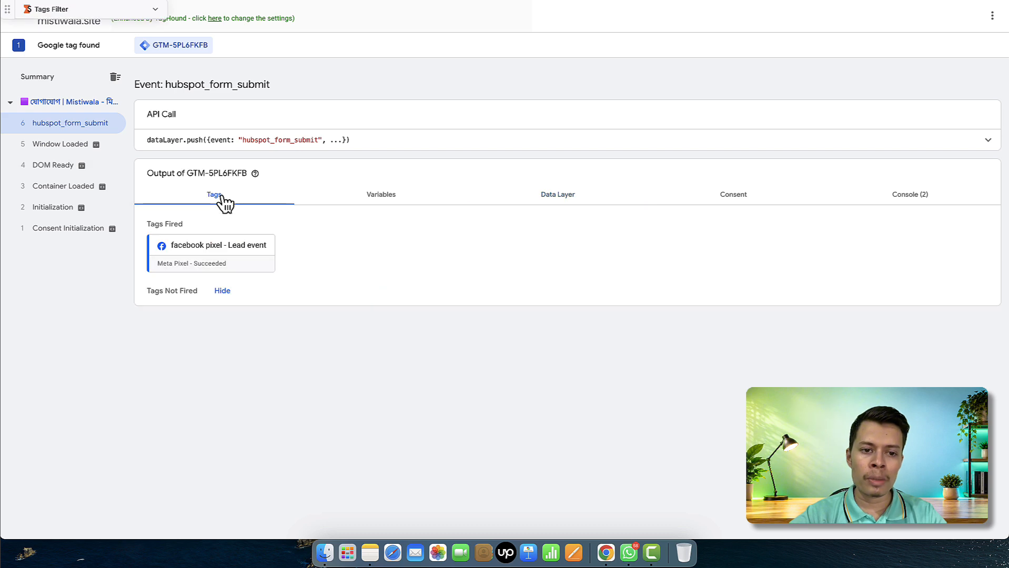
left_click(229, 258)
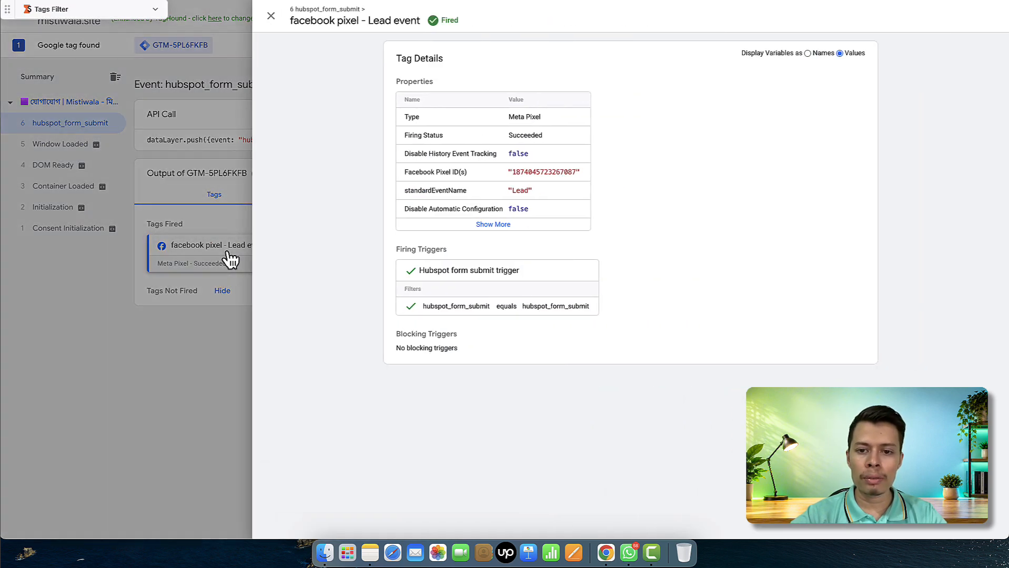
left_click(492, 225)
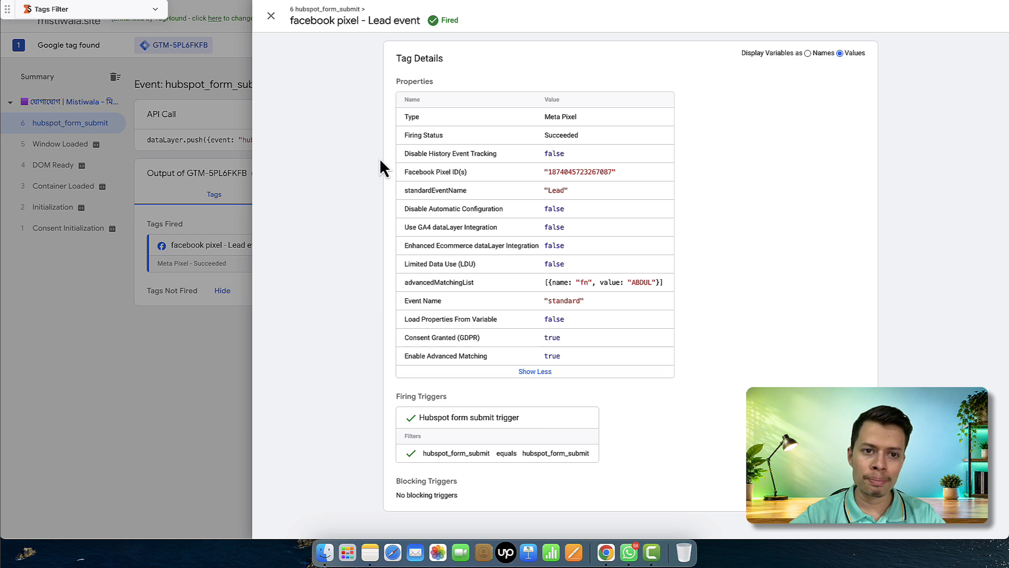
left_click(272, 16)
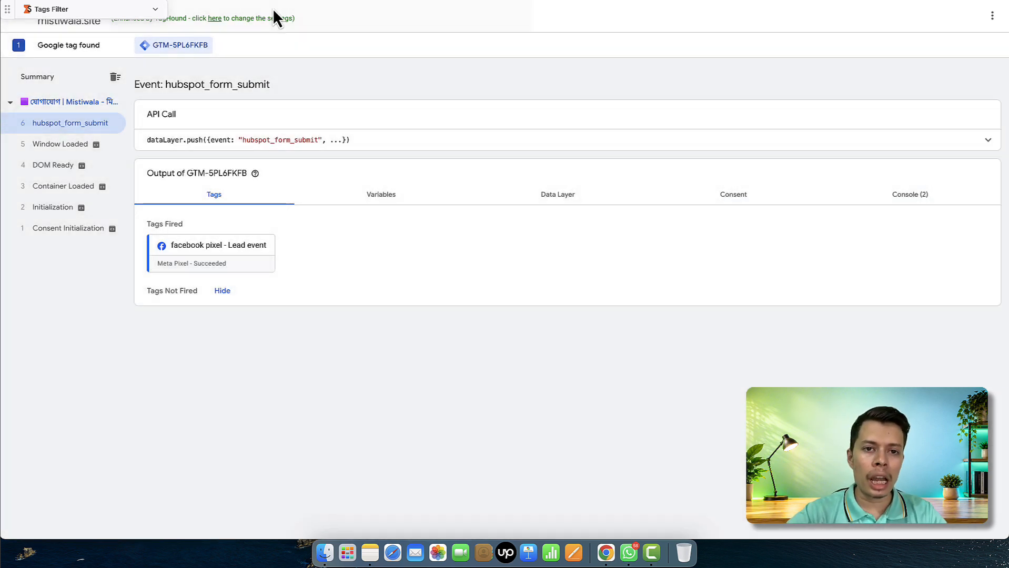
Return to the Hubspot Form Tracking Google Doc and show its Code - 1 tracking script, with the code deselected
left_click(253, 1)
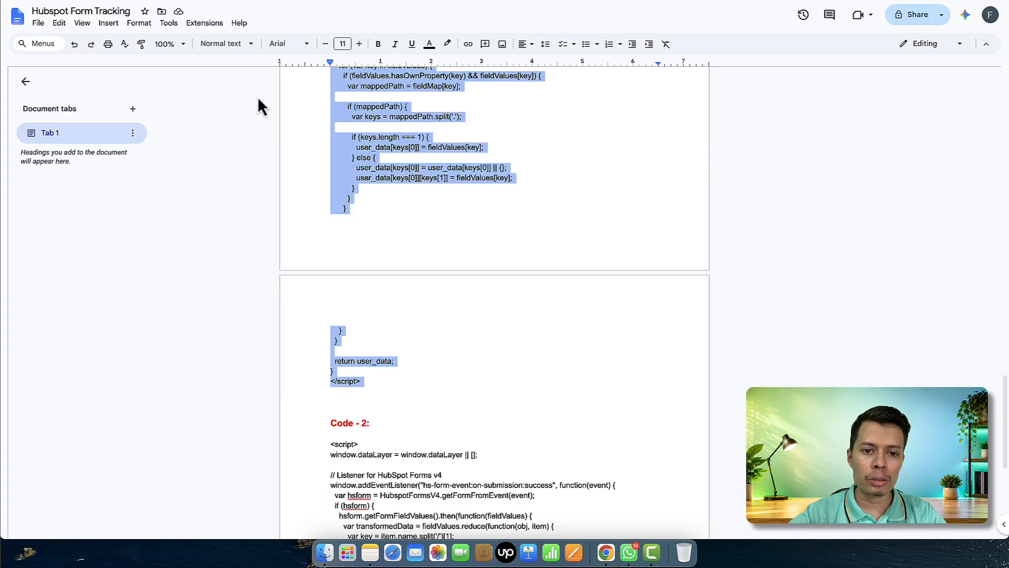
scroll(324, 128, "up", 18)
scroll(325, 128, "down", 1)
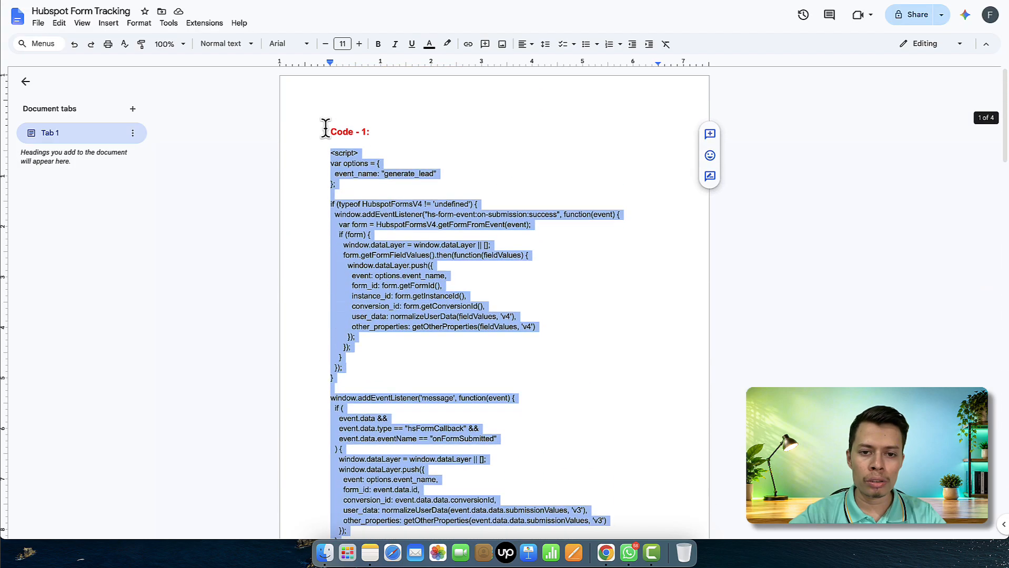
left_click(388, 134)
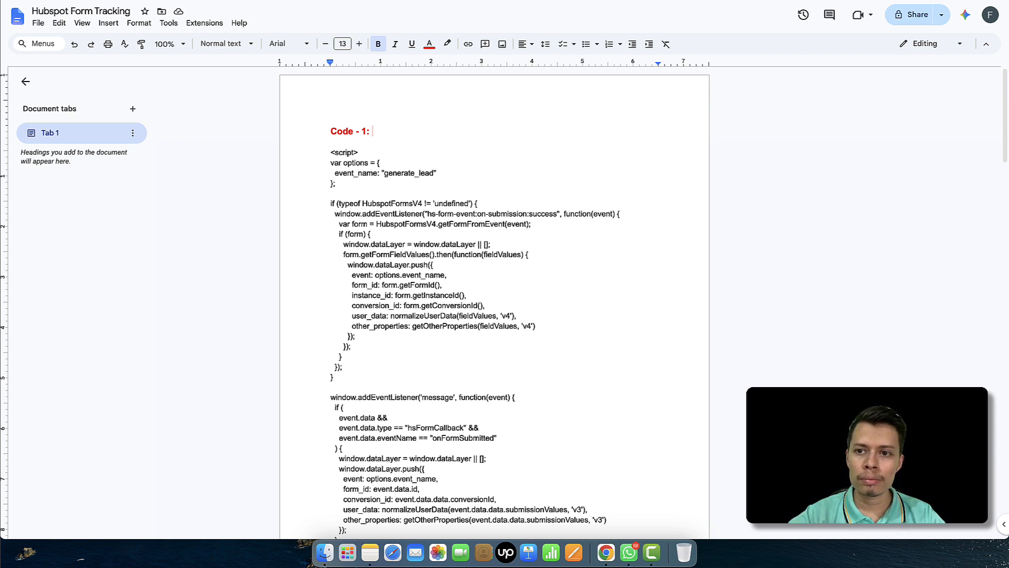
left_click(786, 0)
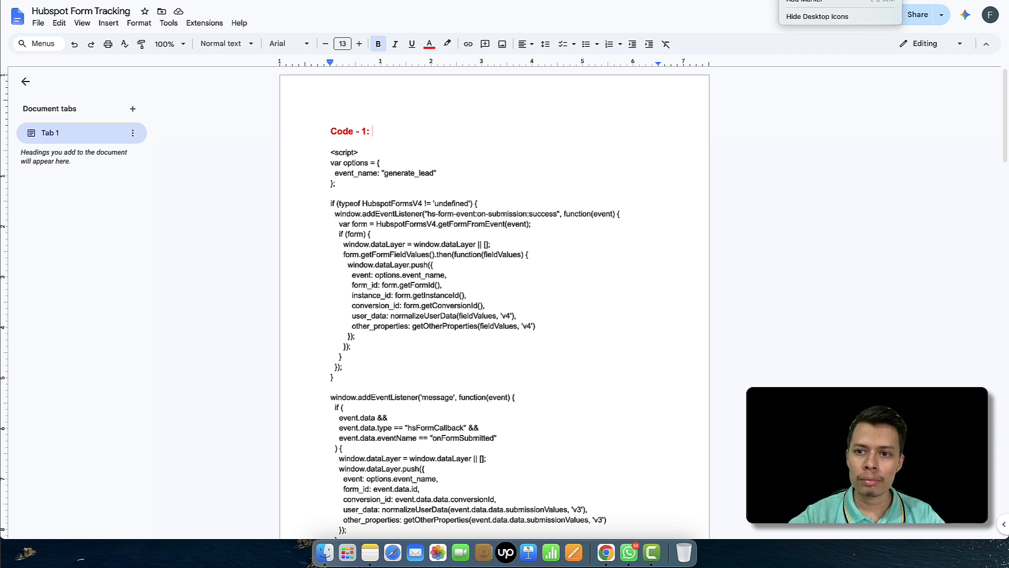